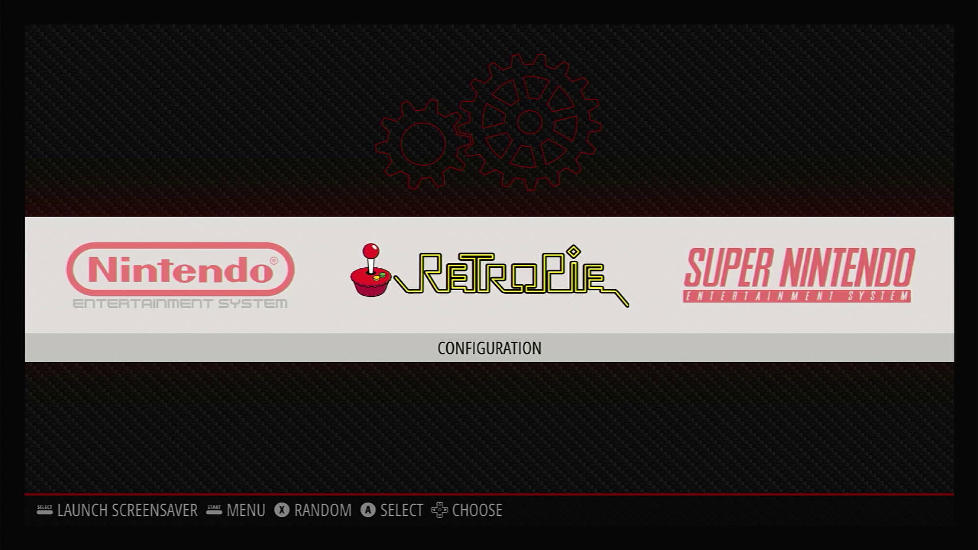
Open the CONFIGURATION system to show the tools list with AUDIO, BLUETOOTH, RASPI-CONFIG and WIFI
key(Return)
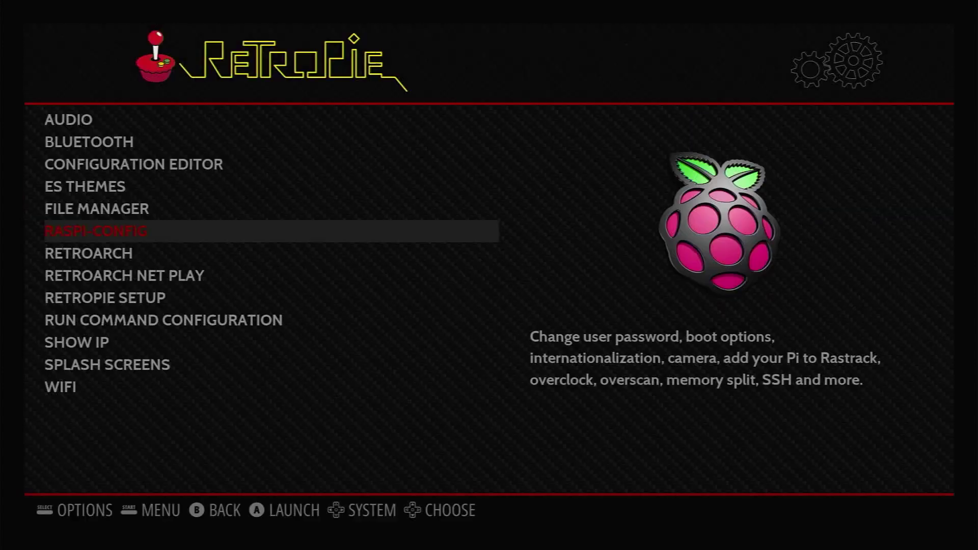
Start the RASPI-CONFIG tool from the RetroPie configuration menu
key(Return)
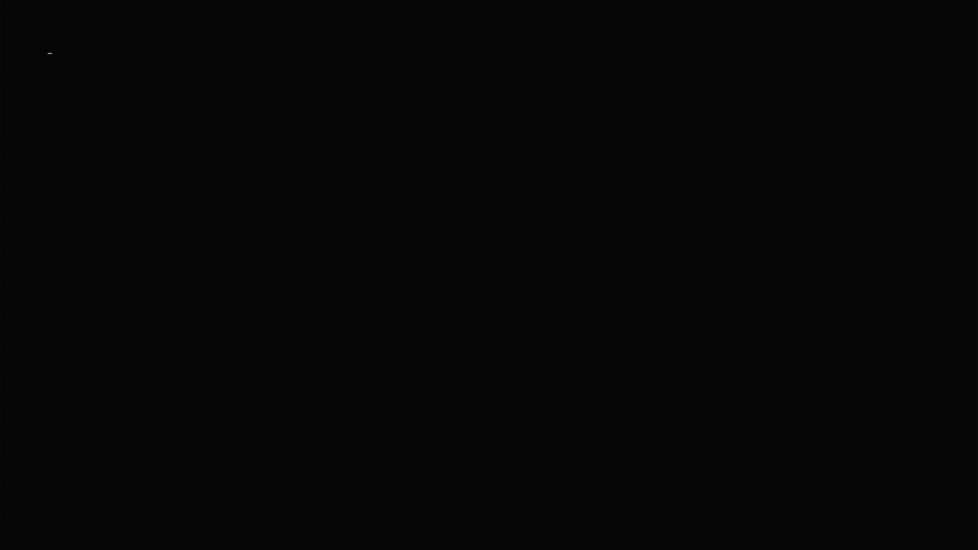
Disable overscan compensation under Display Options > D2 Underscan by choosing No
key(Down)
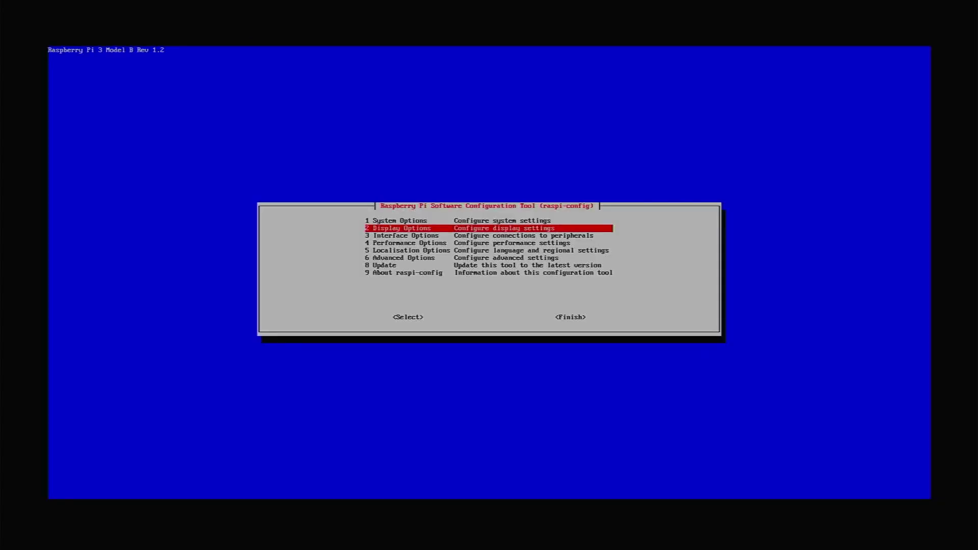
key(Return)
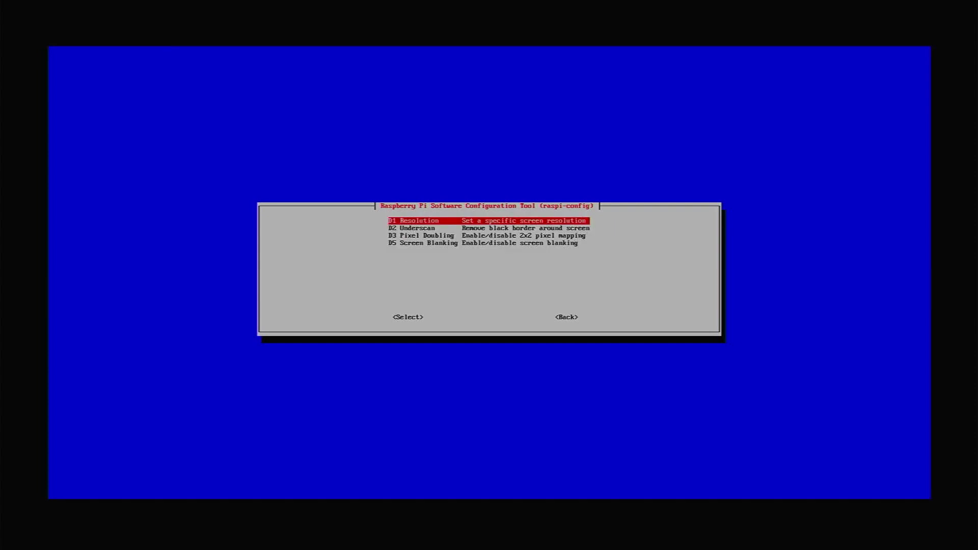
key(Down)
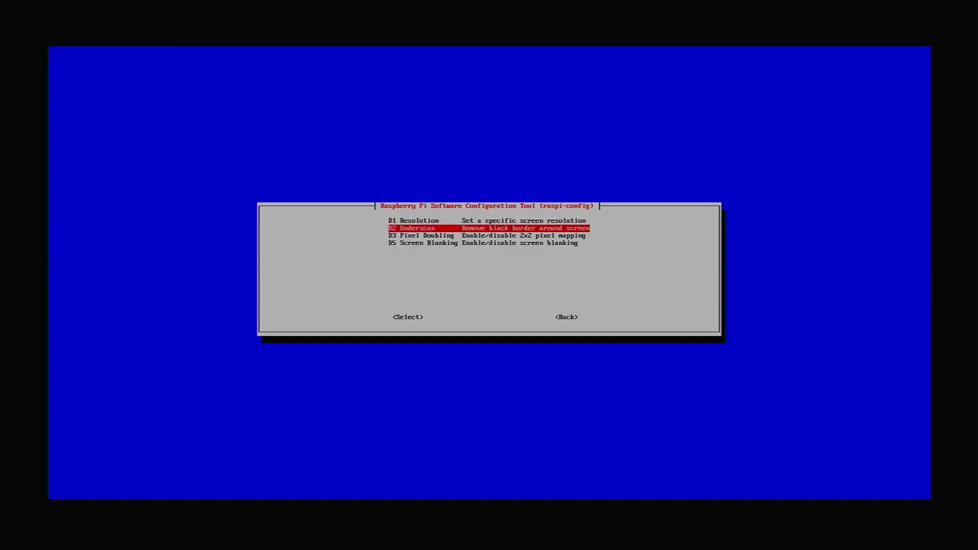
key(Return)
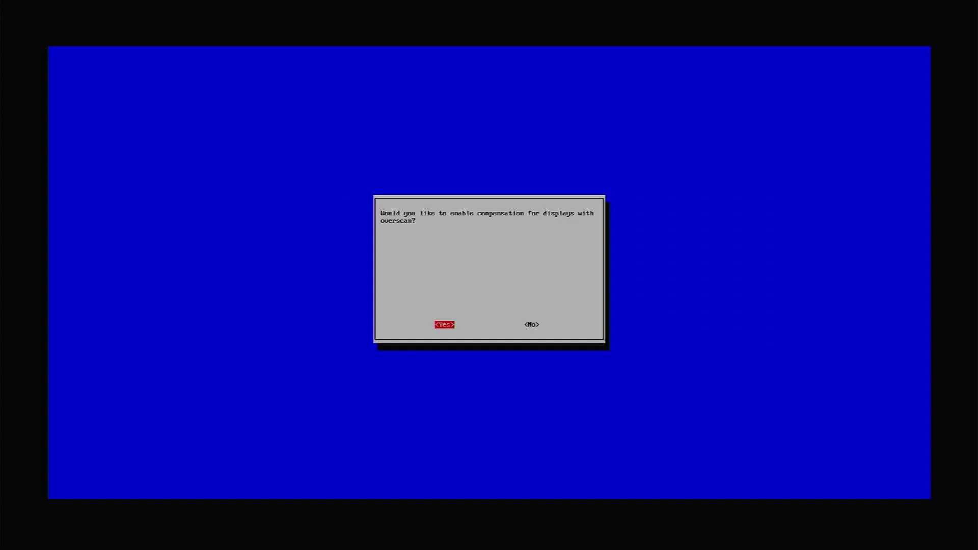
key(Right)
key(Return)
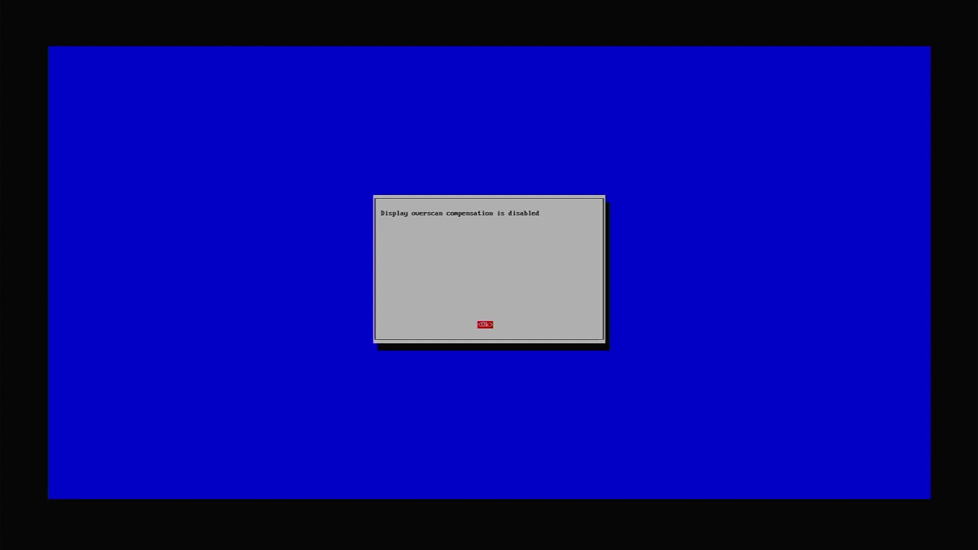
key(Return)
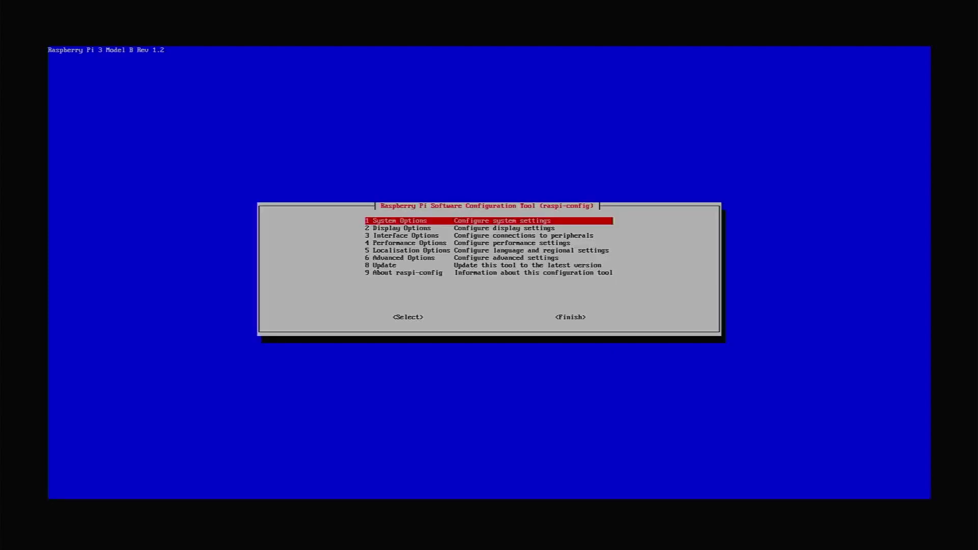
Finish raspi-config and confirm rebooting the Raspberry Pi
key(Tab)
key(Tab)
key(Return)
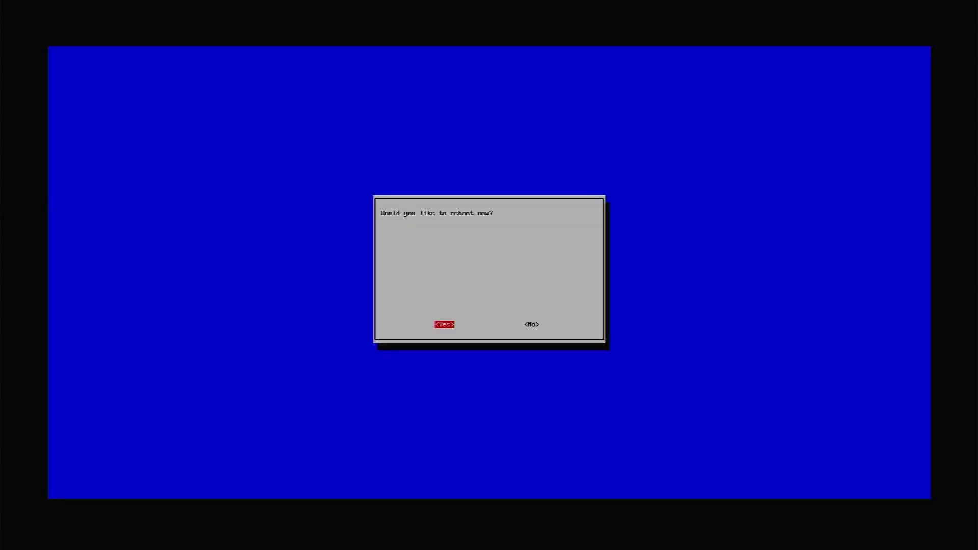
key(Return)
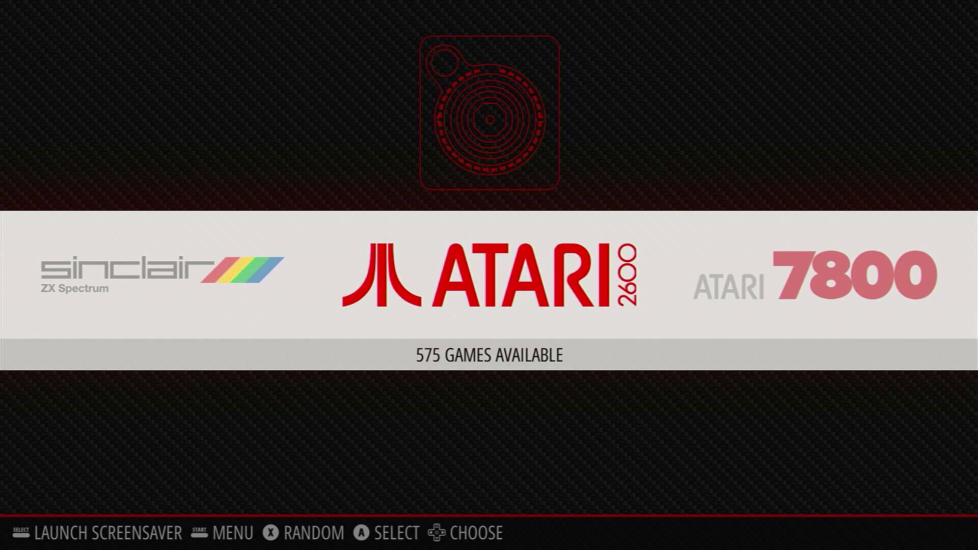
Browse the ZX Spectrum game list, then return to the Atari 2600 system showing 575 games
key(Left)
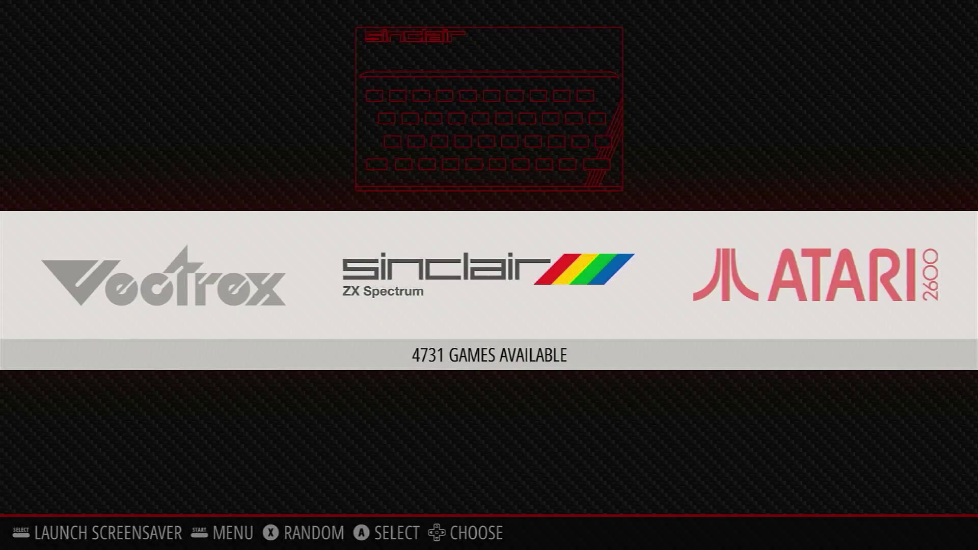
key(Return)
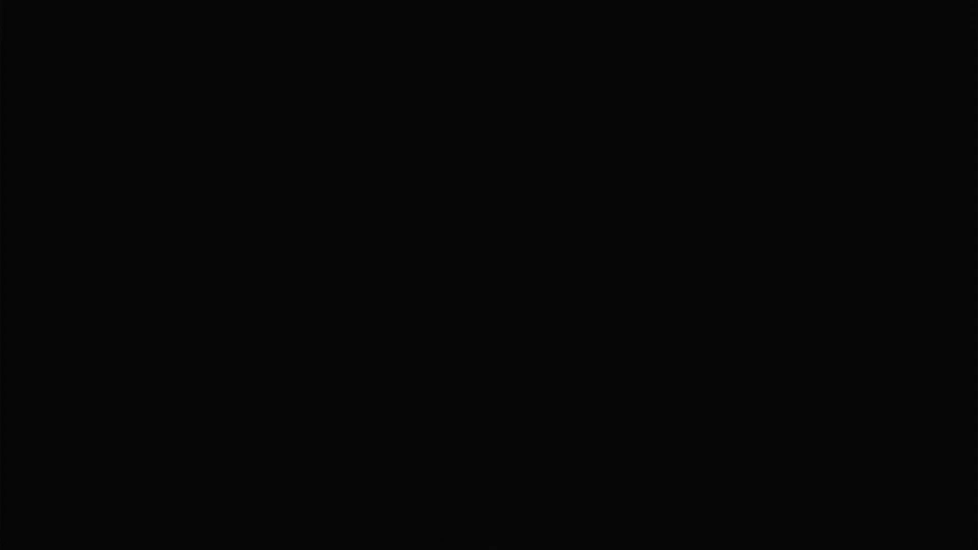
key(Down)
key(Down)
key(Down)
key(Down)
key(Down)
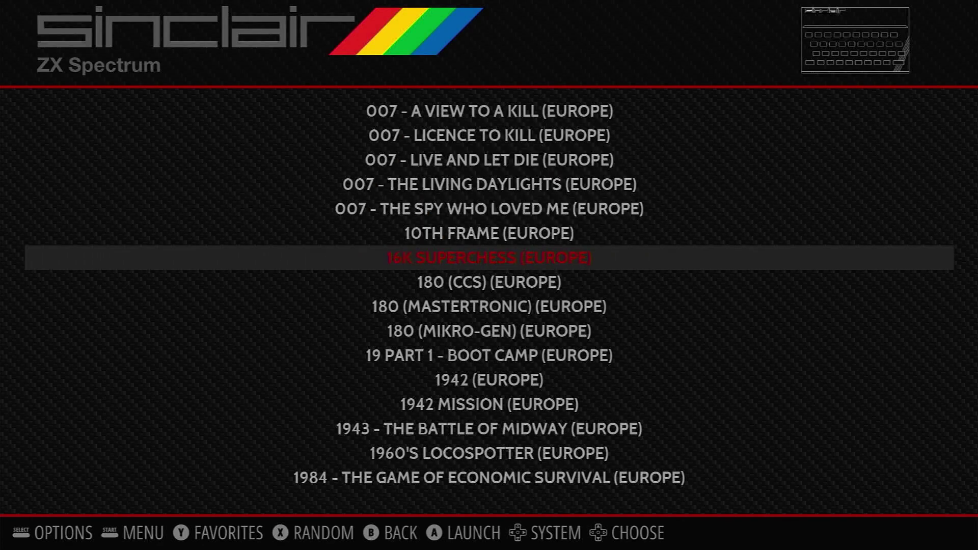
key(Escape)
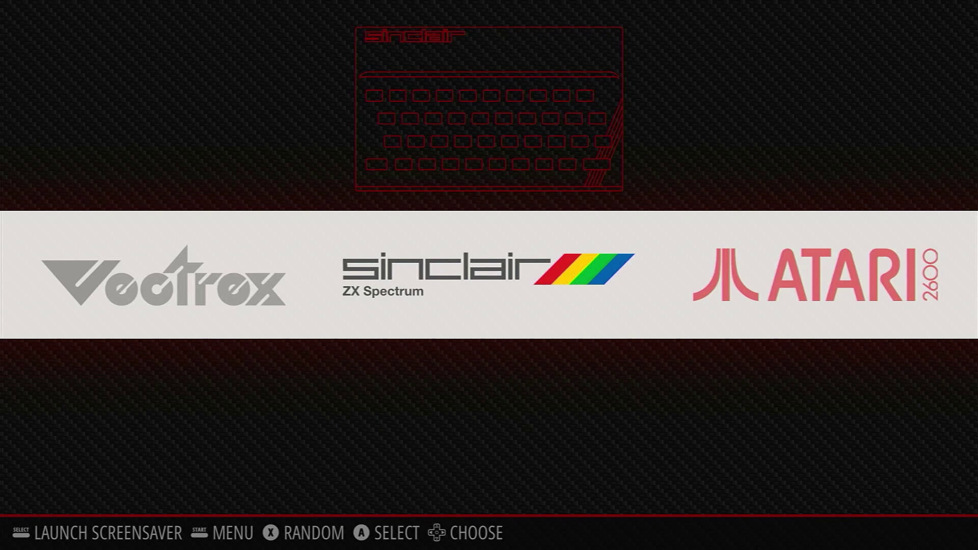
key(Right)
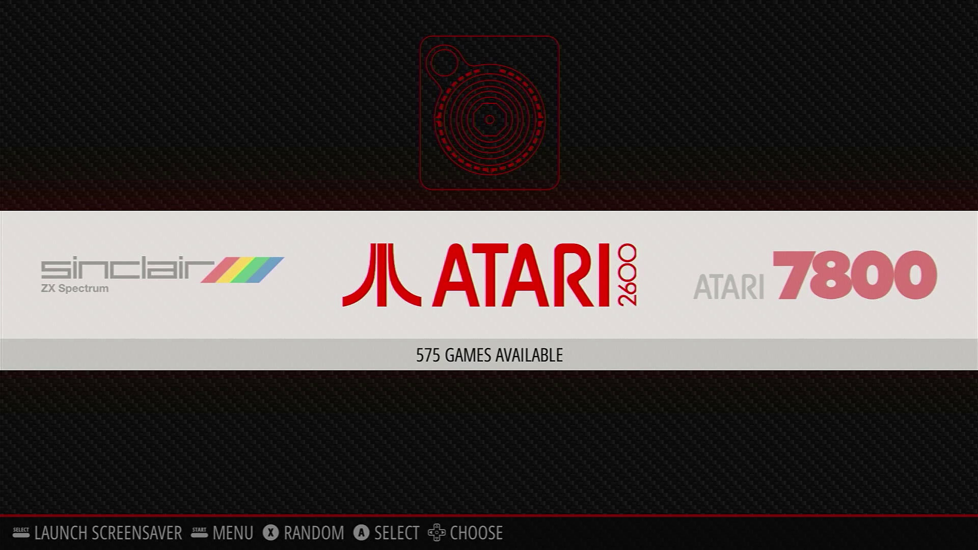
In the main menu's SCRAPER settings, keep SCRAPE FROM on TheGamesDB and open SCRAPE NOW
key(Return)
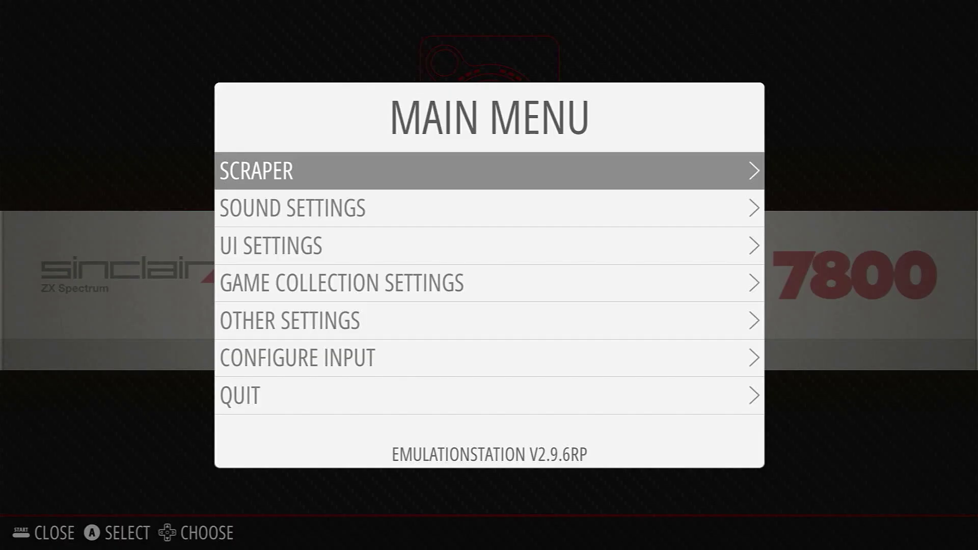
key(Return)
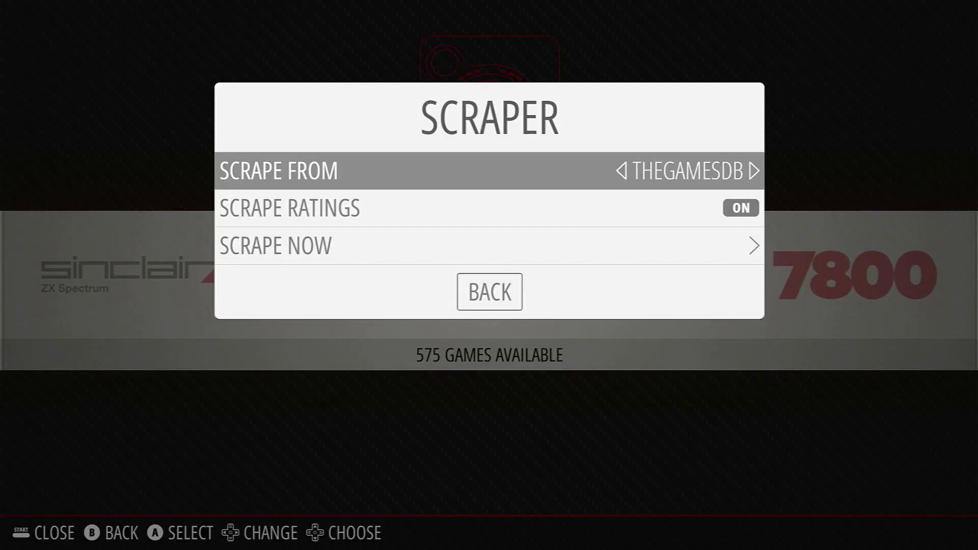
key(Right)
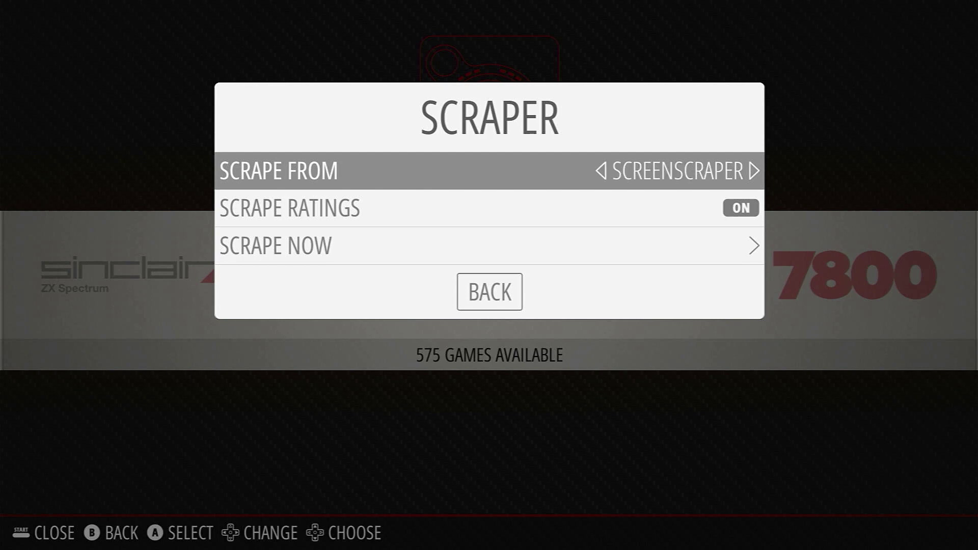
key(Left)
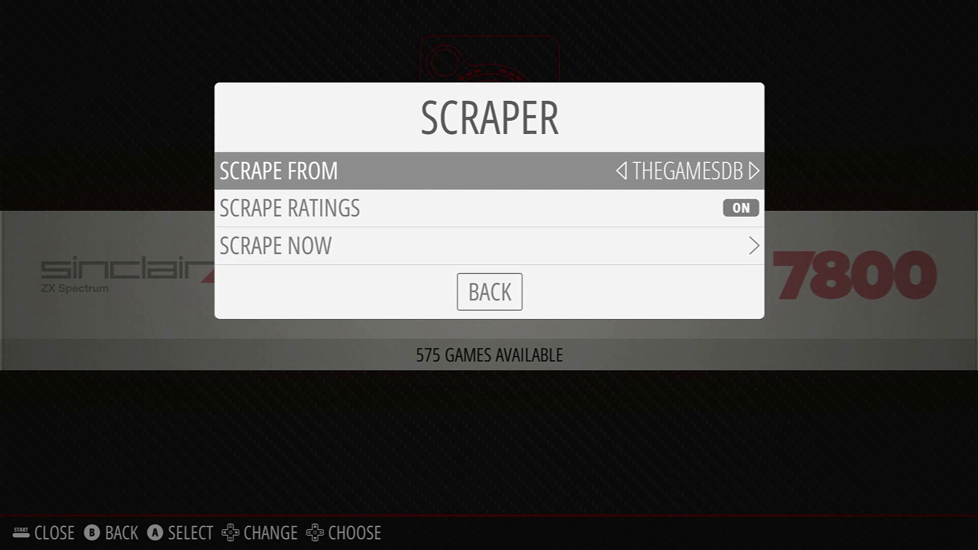
key(Down)
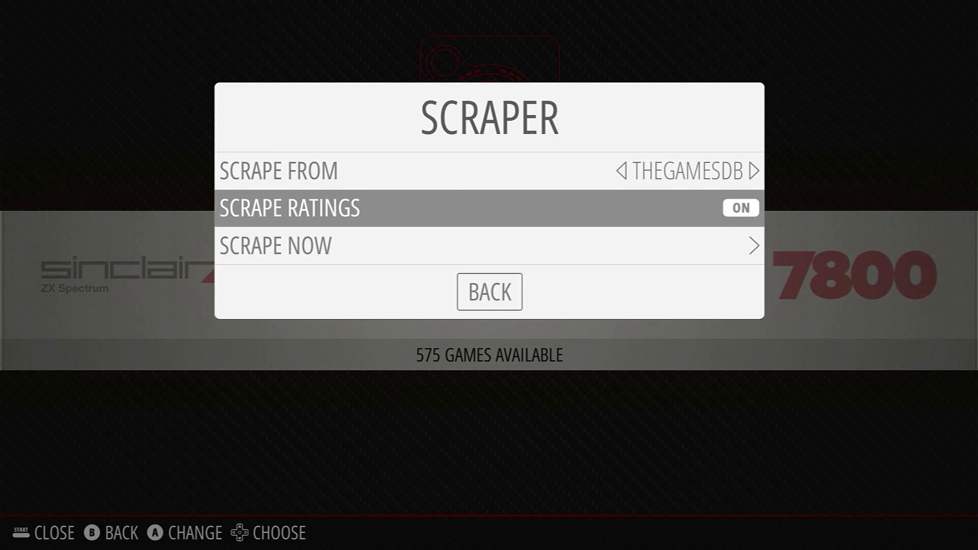
key(Down)
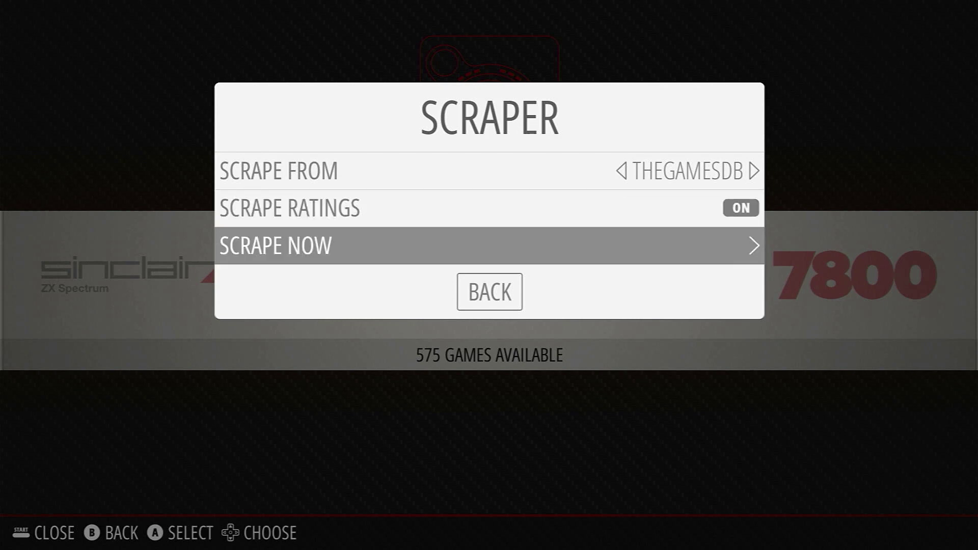
key(Return)
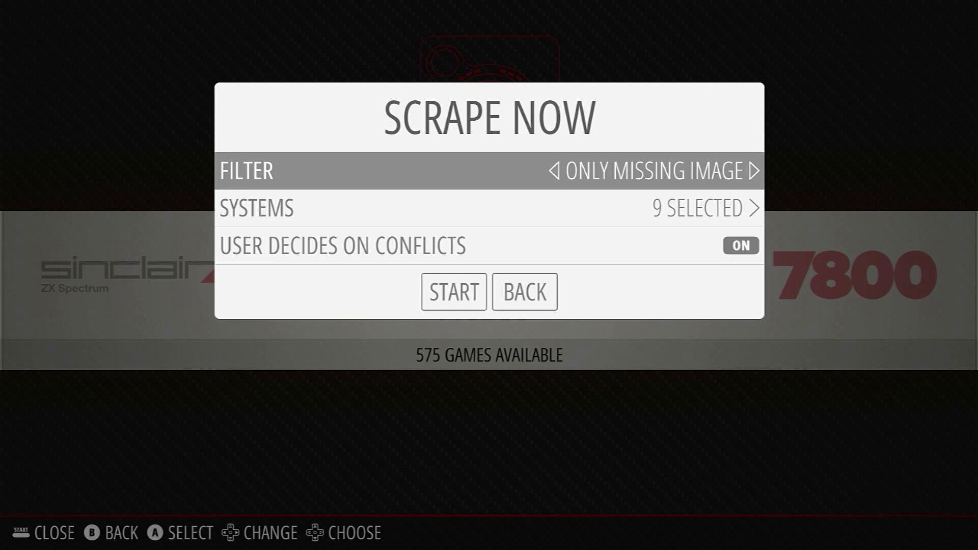
Set the Scrape Now game filter to ALL GAMES
key(Return)
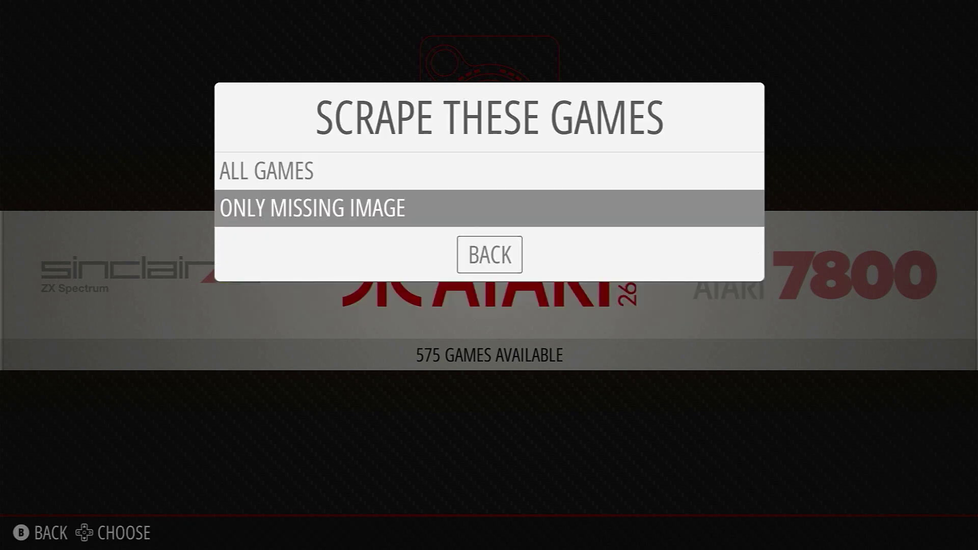
key(Up)
key(Return)
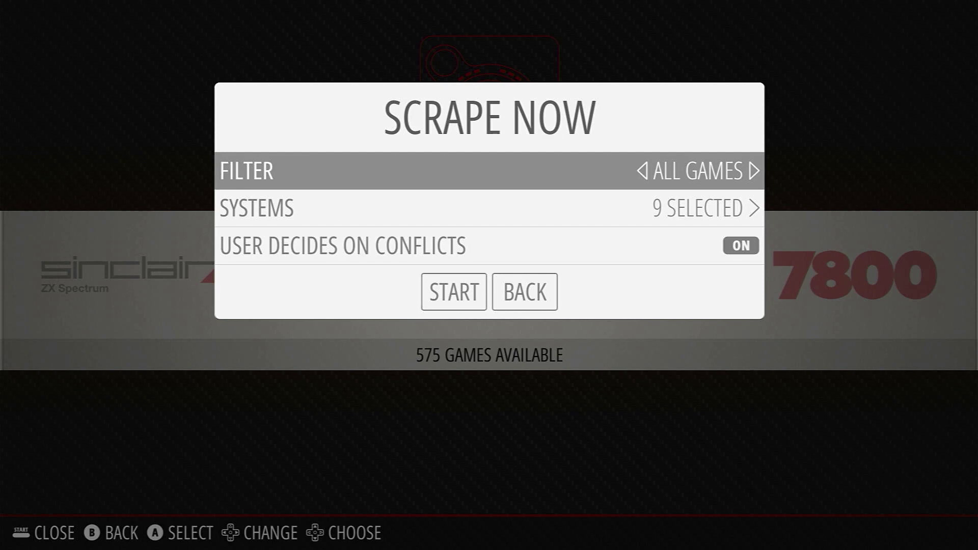
Untick Atari 7800, arcade, Master System, Mega Drive, NES, SNES, Vectrex and ZX Spectrum, leaving one system
key(Down)
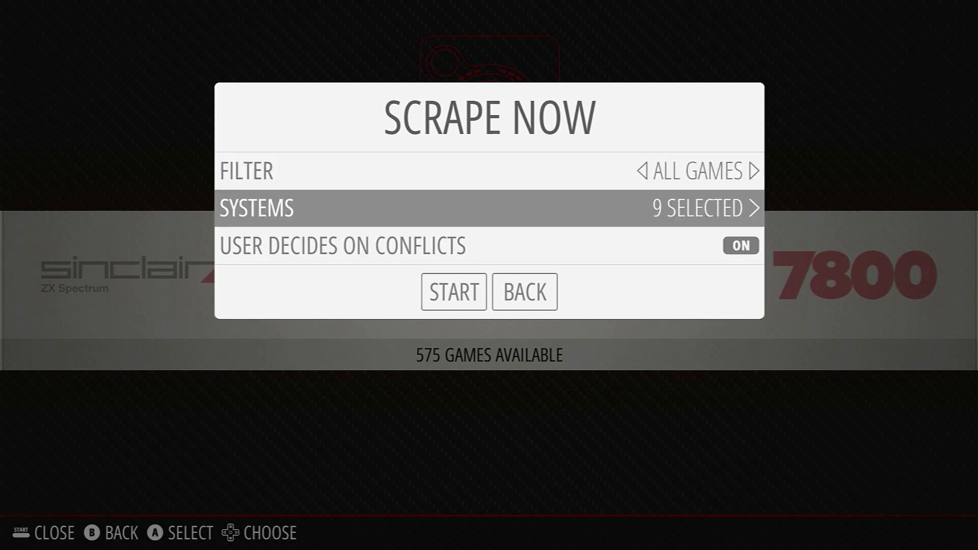
key(Return)
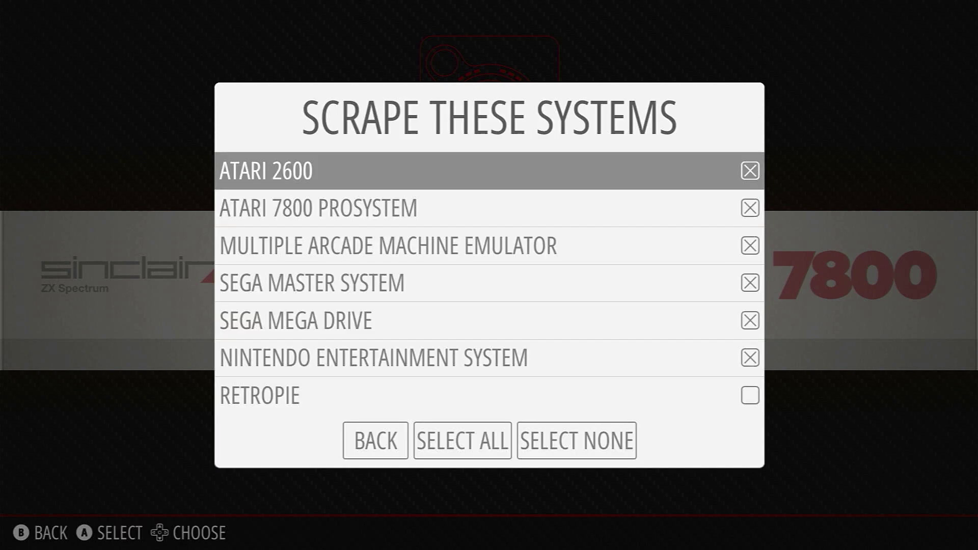
key(Down)
key(Return)
key(Down)
key(Return)
key(Down)
key(Return)
key(Down)
key(Return)
key(Down)
key(Return)
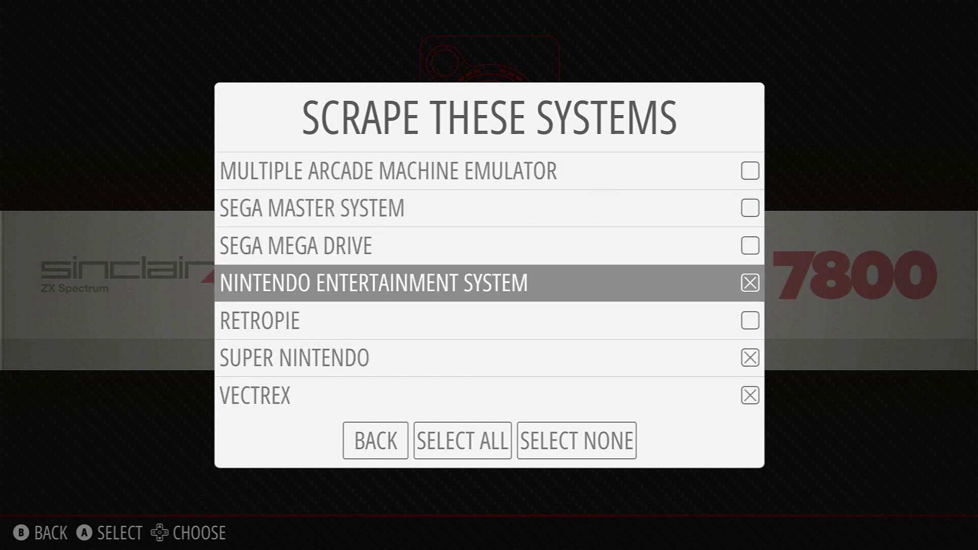
key(Down)
key(Down)
key(Return)
key(Down)
key(Return)
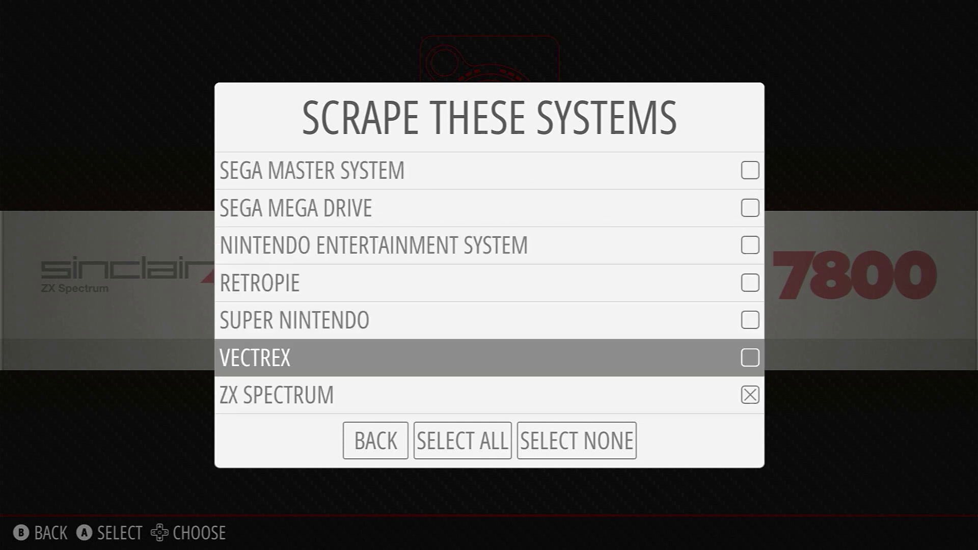
key(Down)
key(Return)
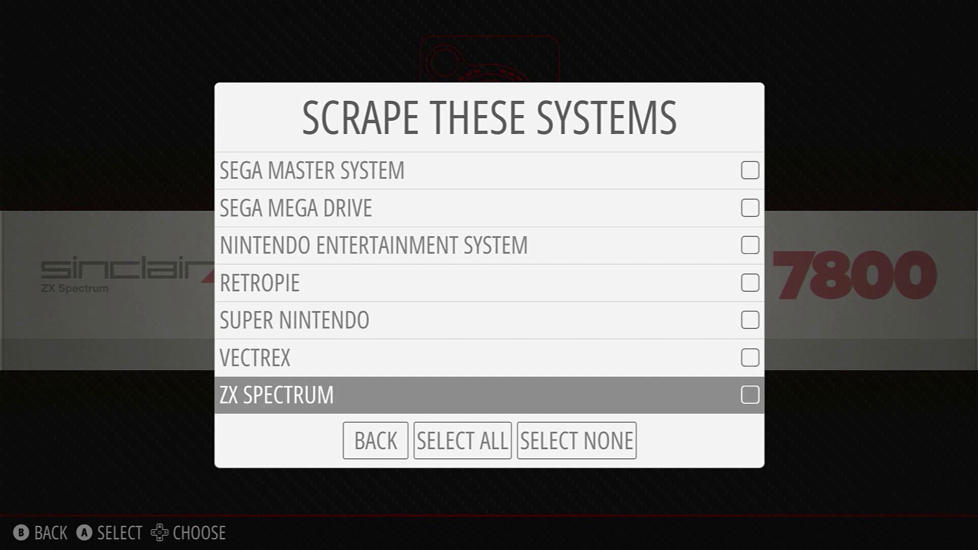
key(BackSpace)
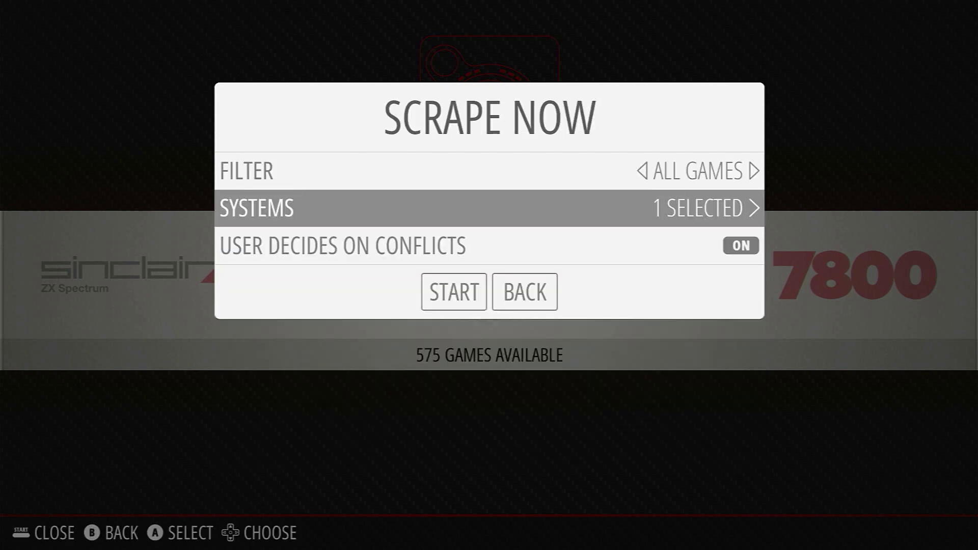
Turn User Decides on Conflicts off
key(Down)
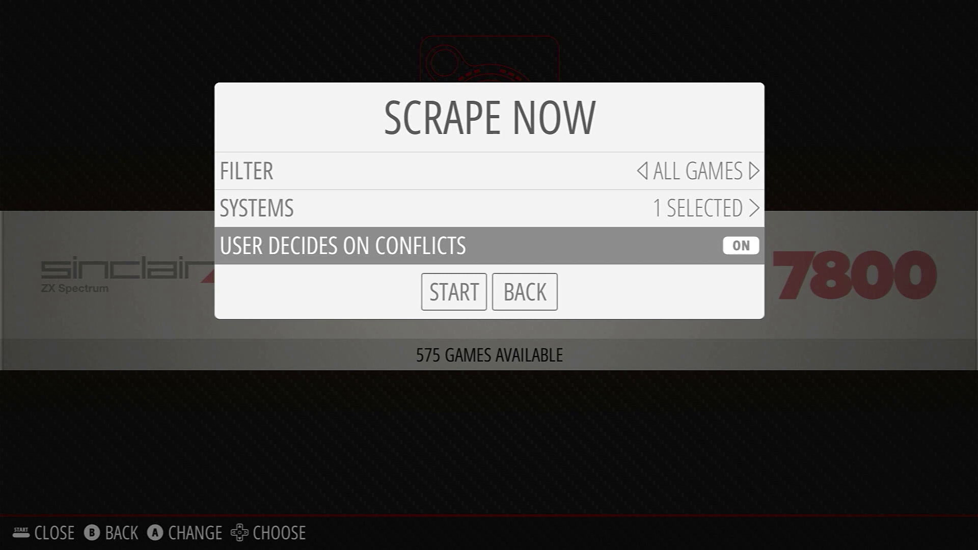
key(Return)
key(Down)
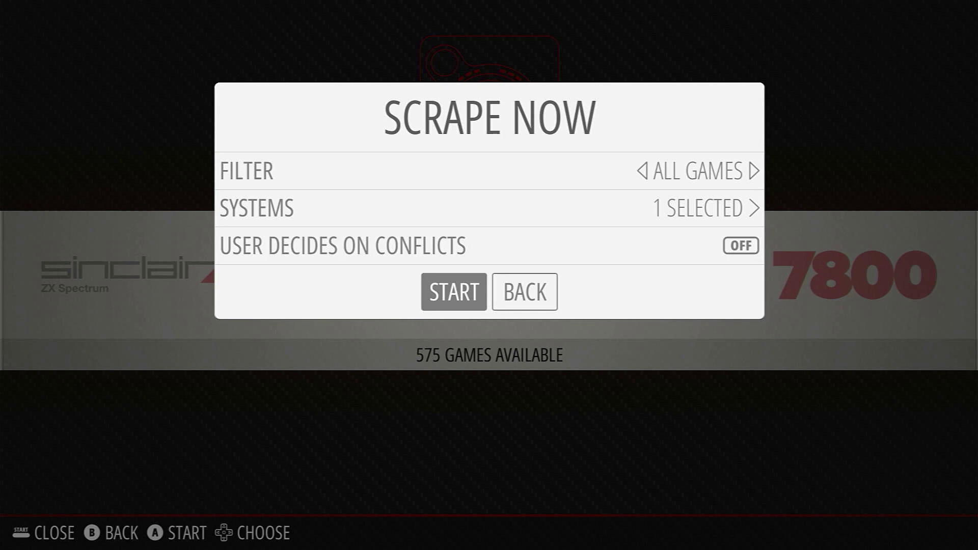
Run the Atari 2600 scrape, accept the 524 scraped / 51 skipped summary, and exit the scraper options
key(Return)
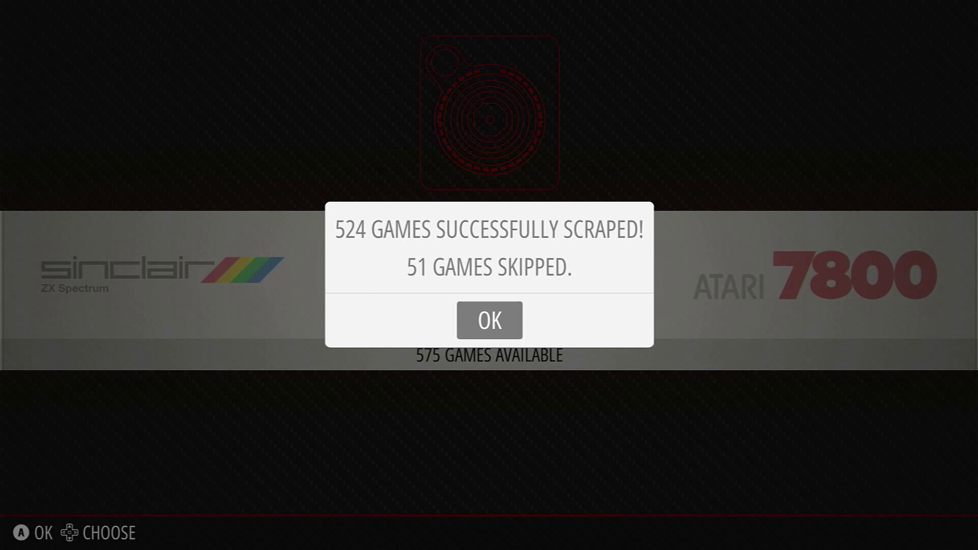
key(Return)
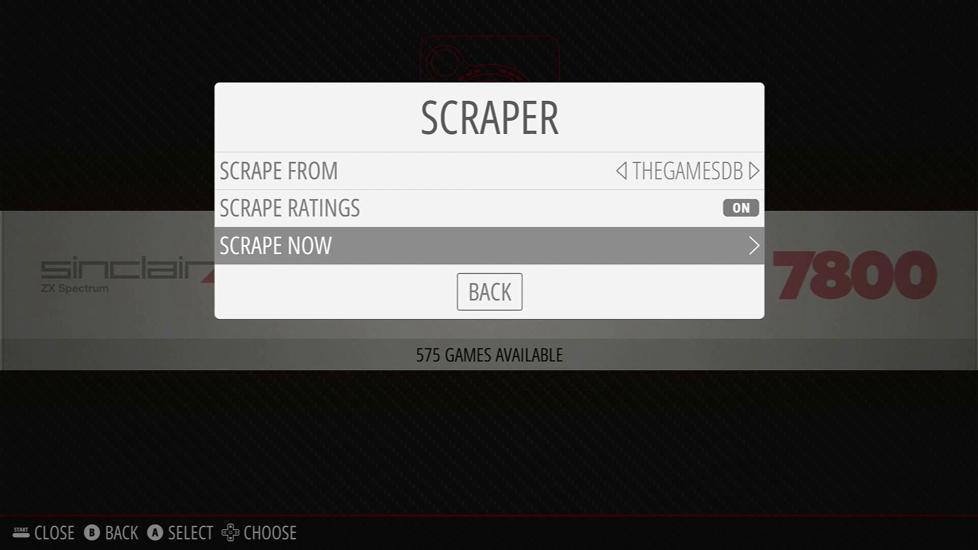
key(Escape)
key(Escape)
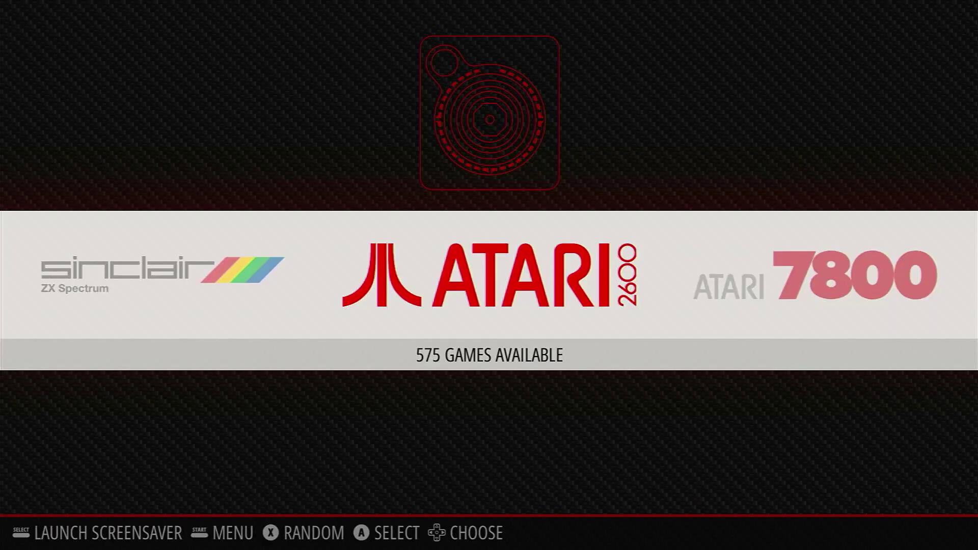
Open the Atari 2600 games and browse 3D TICTACTOE, A-TEAM, ACID DROP and ADVENTURE's scraped art
key(Return)
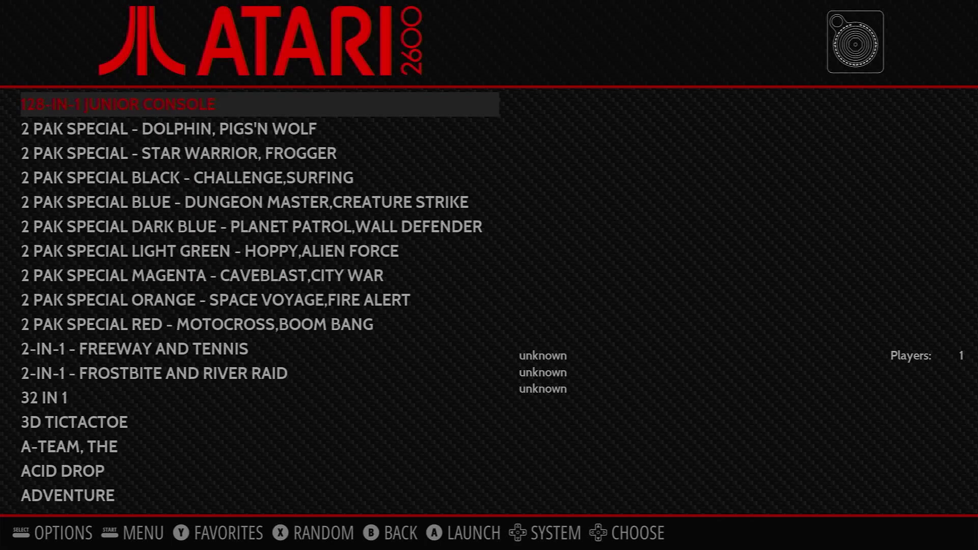
key(Down)
key(Down)
key(Down)
key(Down)
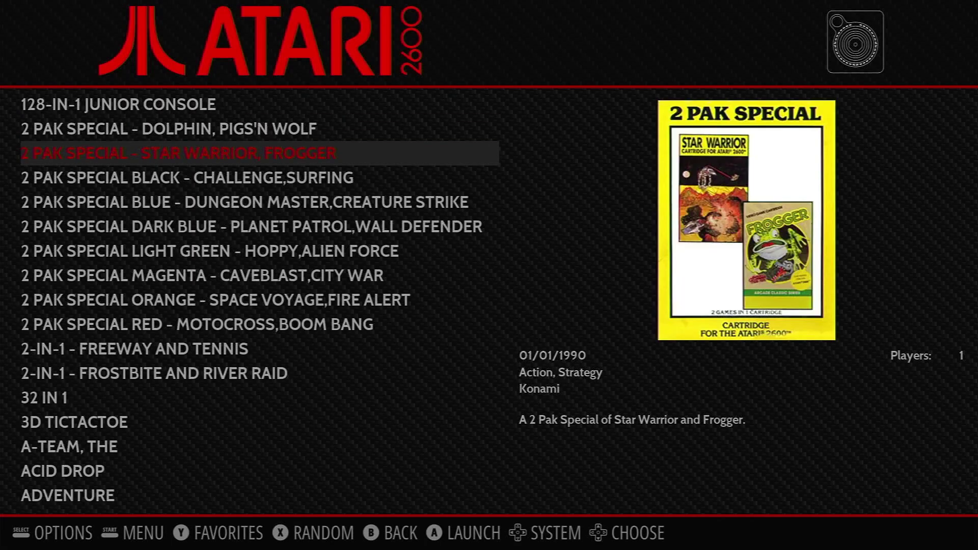
key(Down)
key(Down)
key(Down)
key(Down)
key(Down)
key(Down)
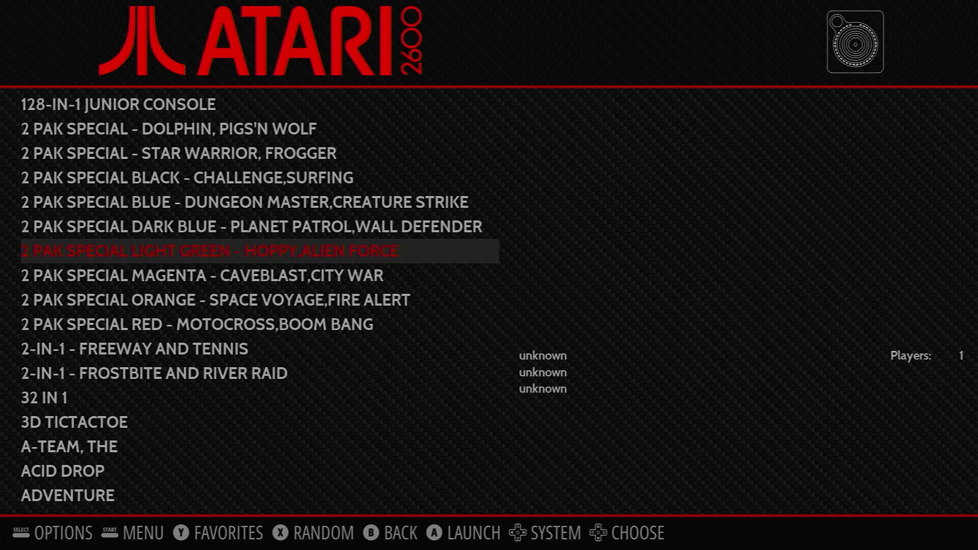
key(Down)
key(Down)
key(Down)
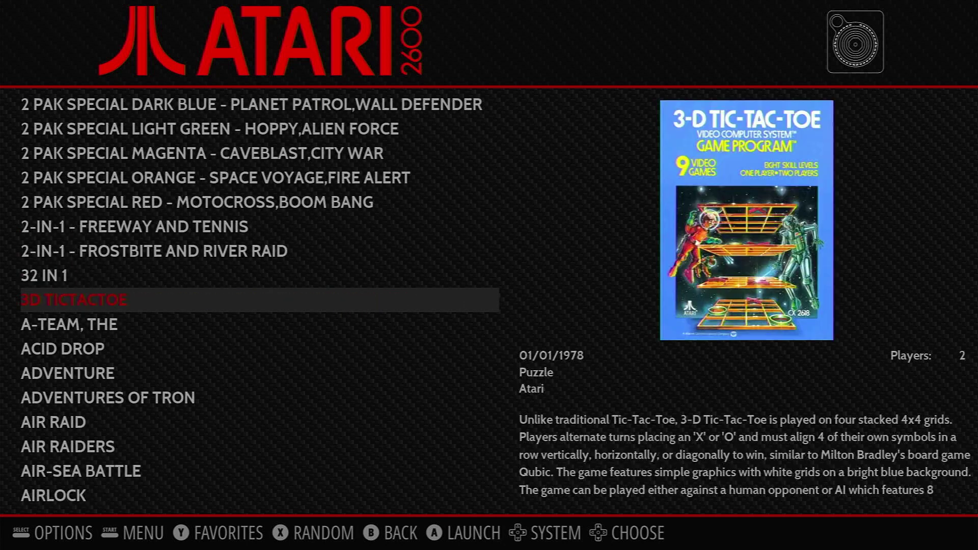
key(Down)
key(Down)
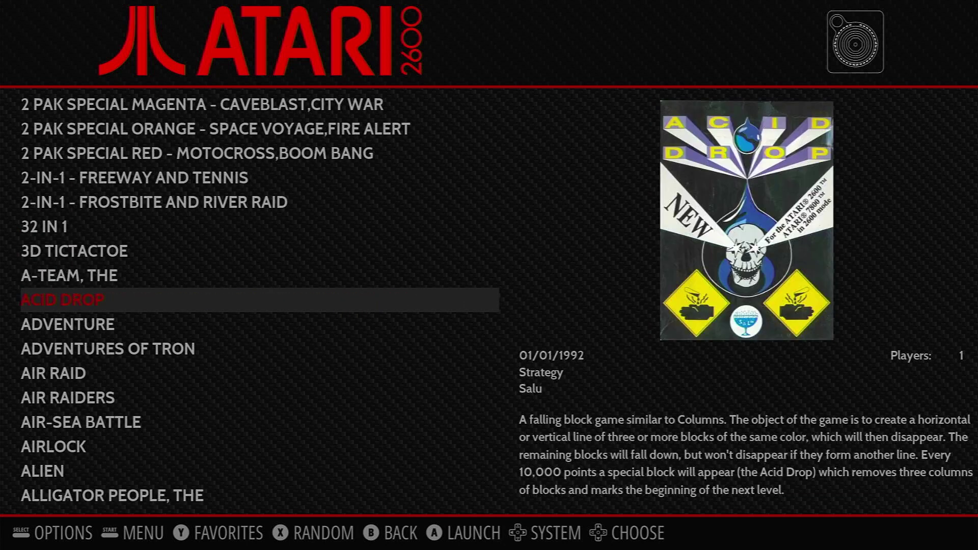
key(Down)
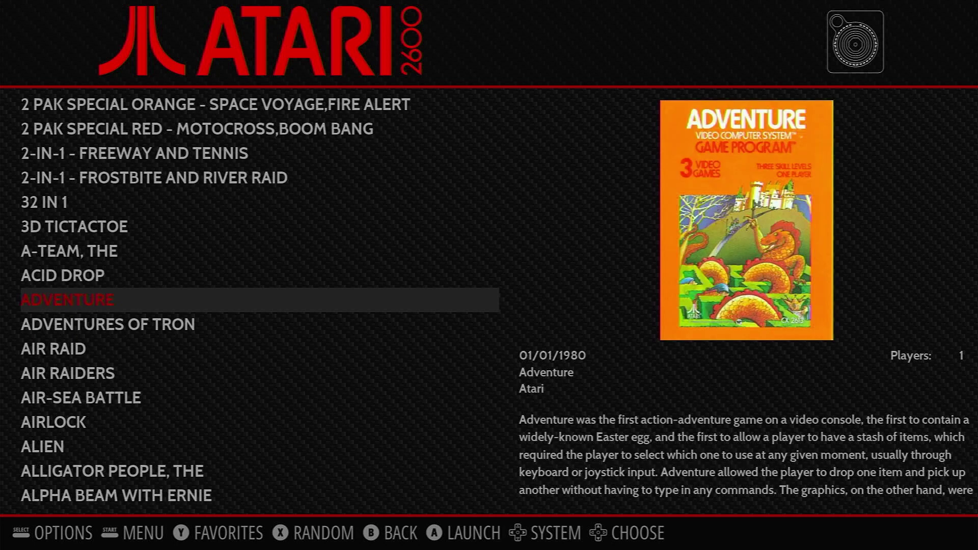
key(Down)
key(Down)
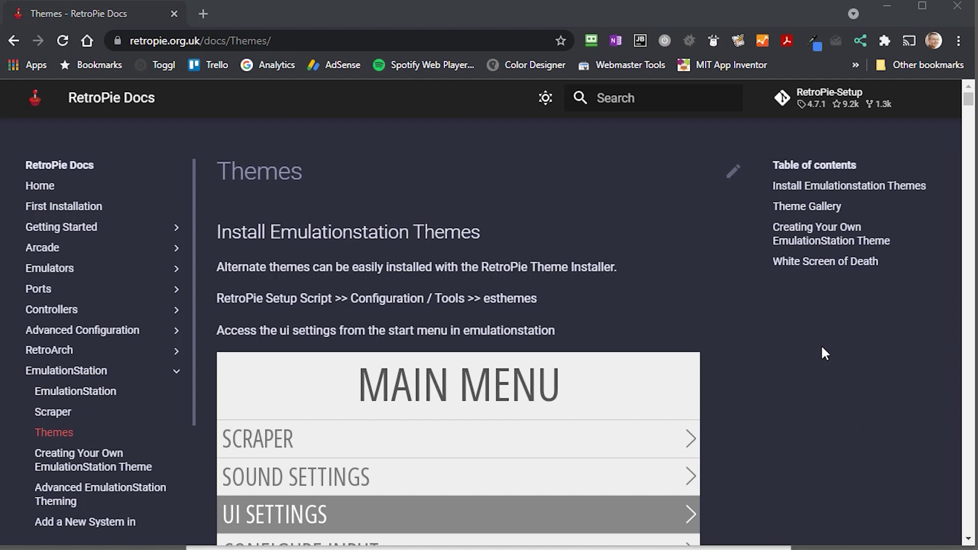
scroll(822, 348, down, 10)
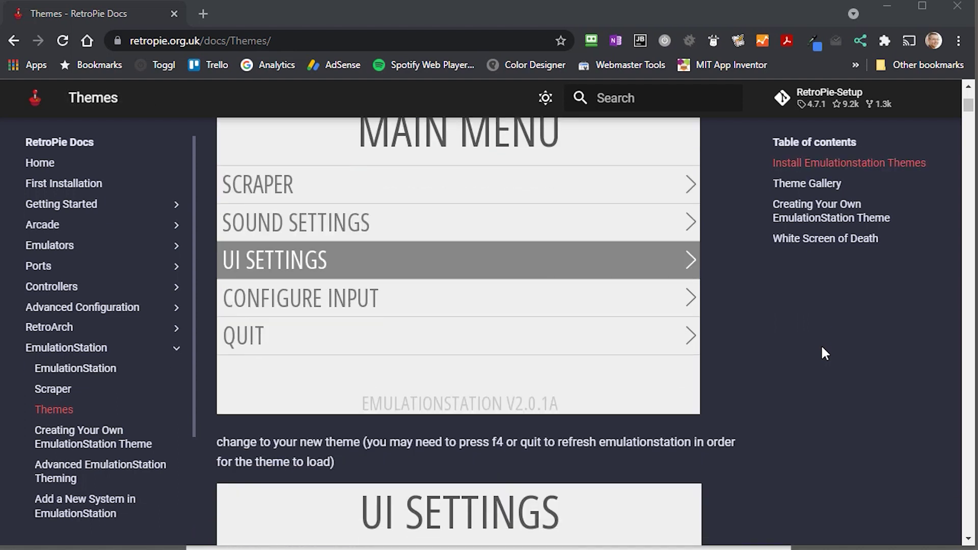
scroll(822, 349, down, 10)
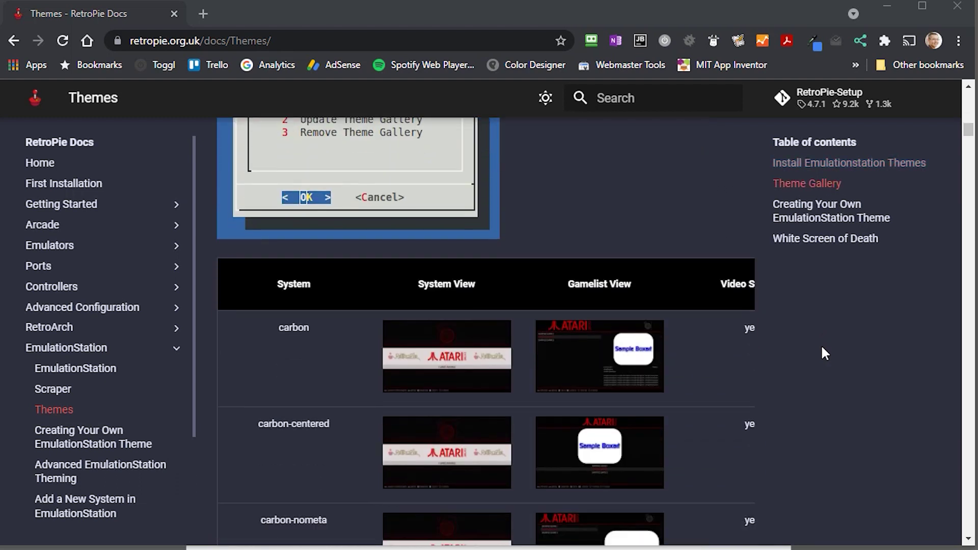
scroll(822, 349, down, 6)
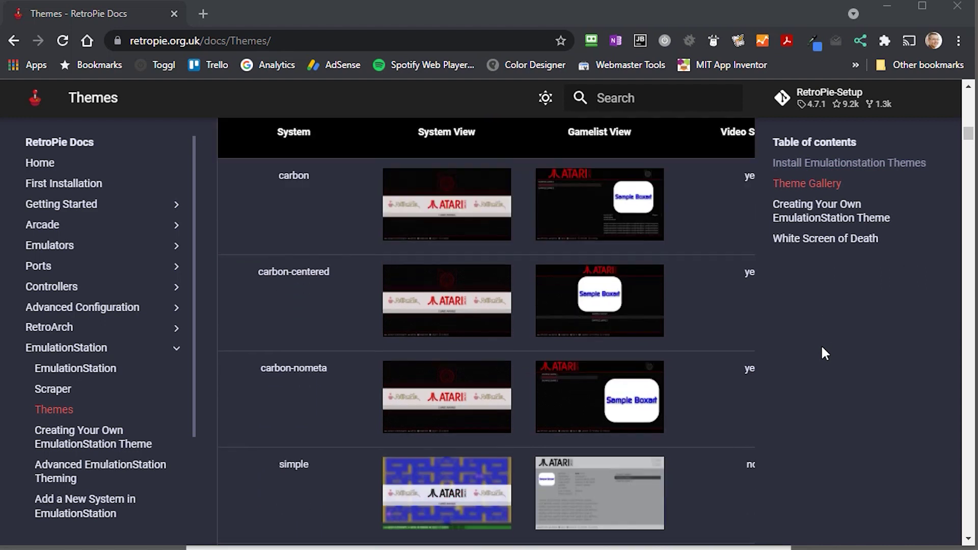
scroll(822, 348, down, 10)
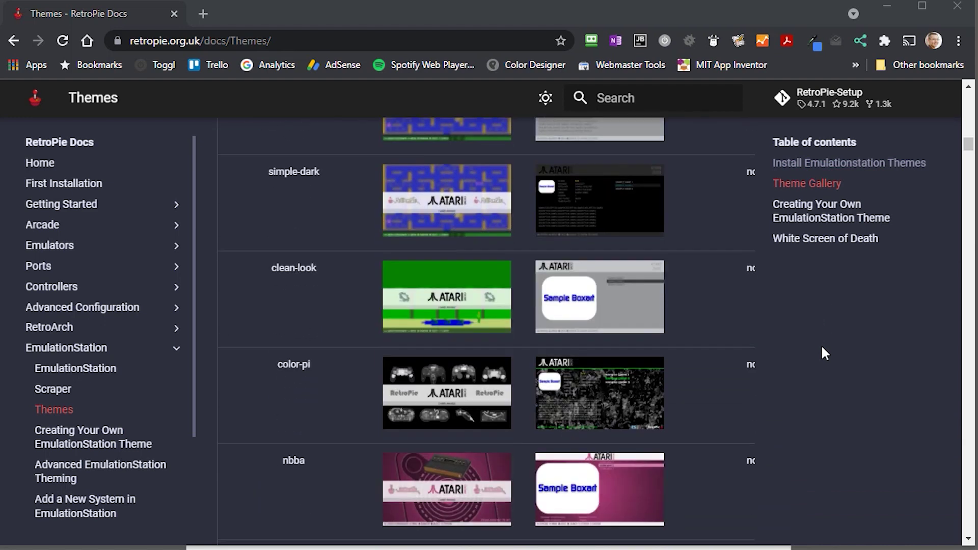
scroll(822, 347, down, 10)
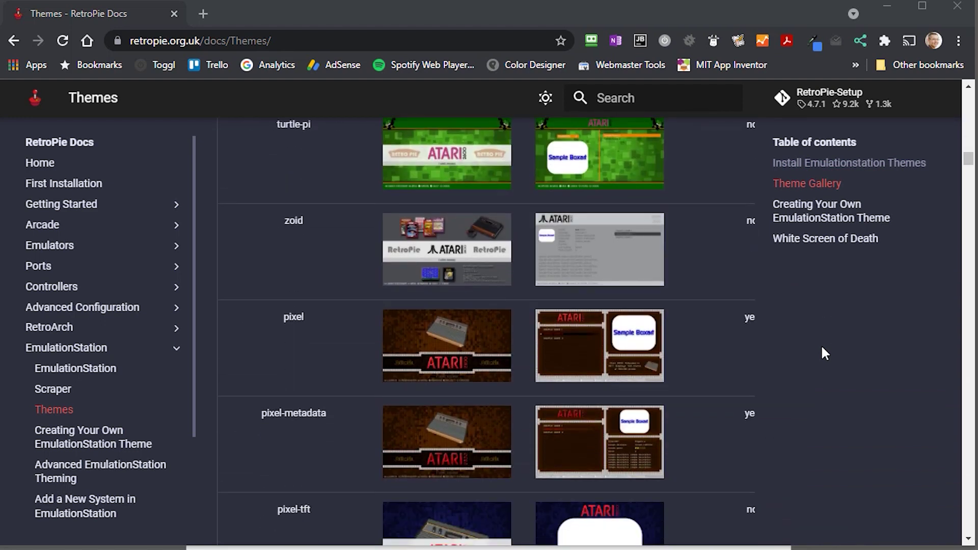
scroll(822, 347, down, 13)
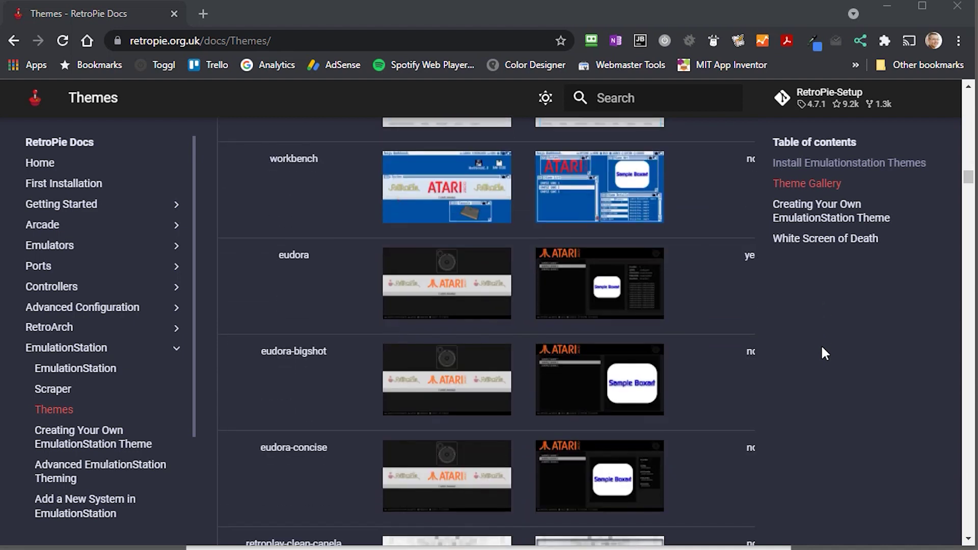
scroll(821, 348, down, 10)
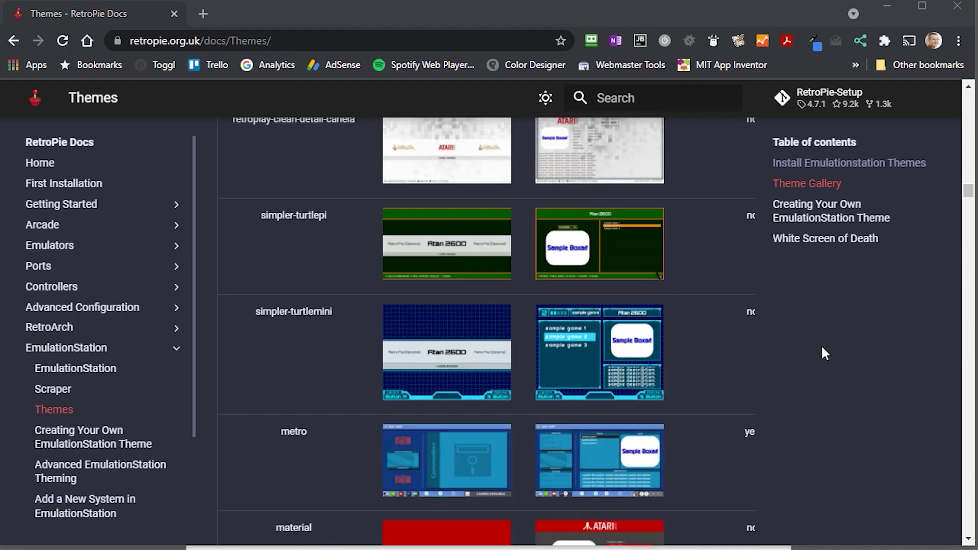
scroll(821, 345, down, 11)
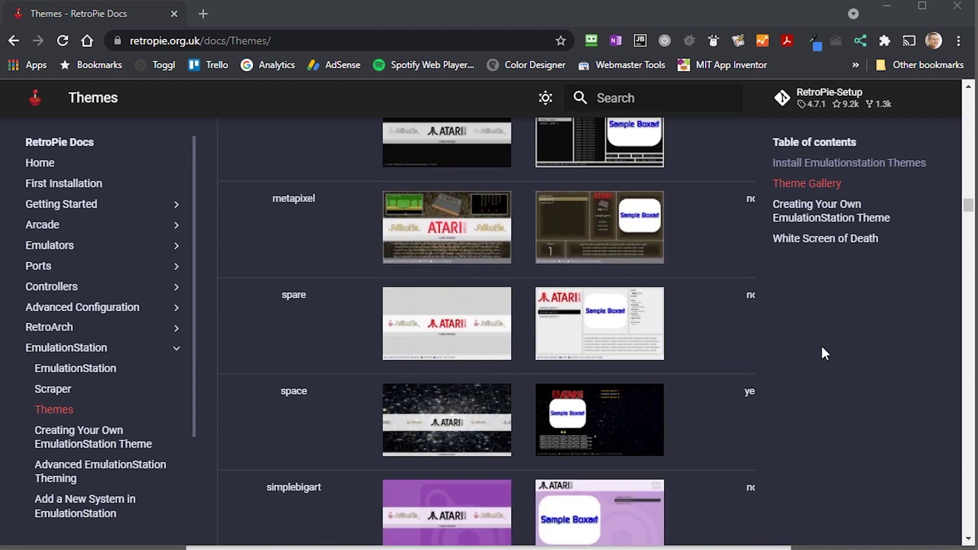
scroll(822, 348, down, 12)
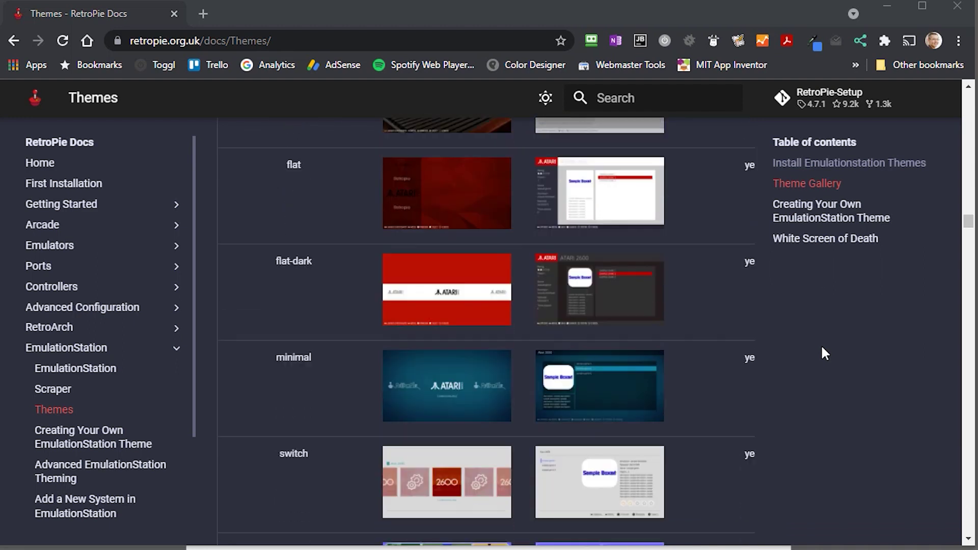
scroll(821, 345, down, 10)
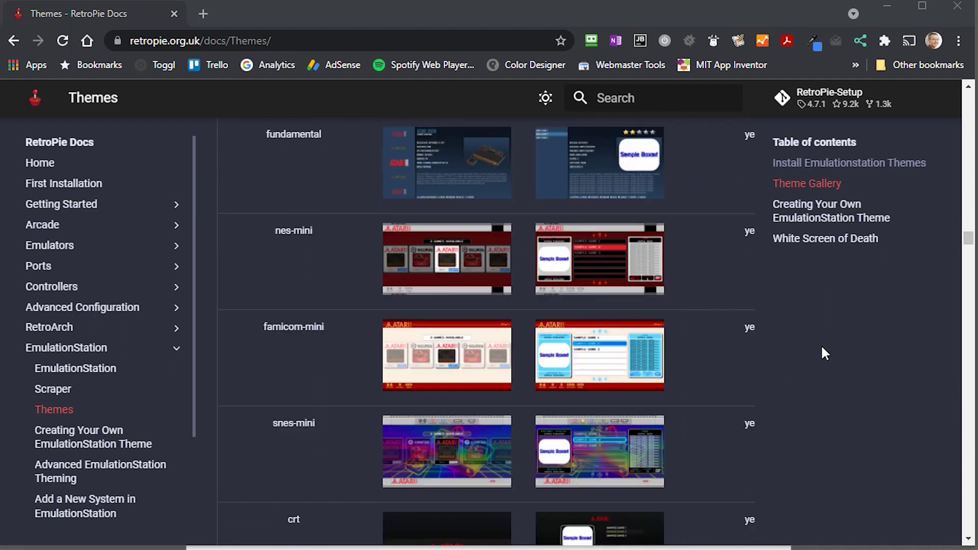
scroll(821, 344, down, 16)
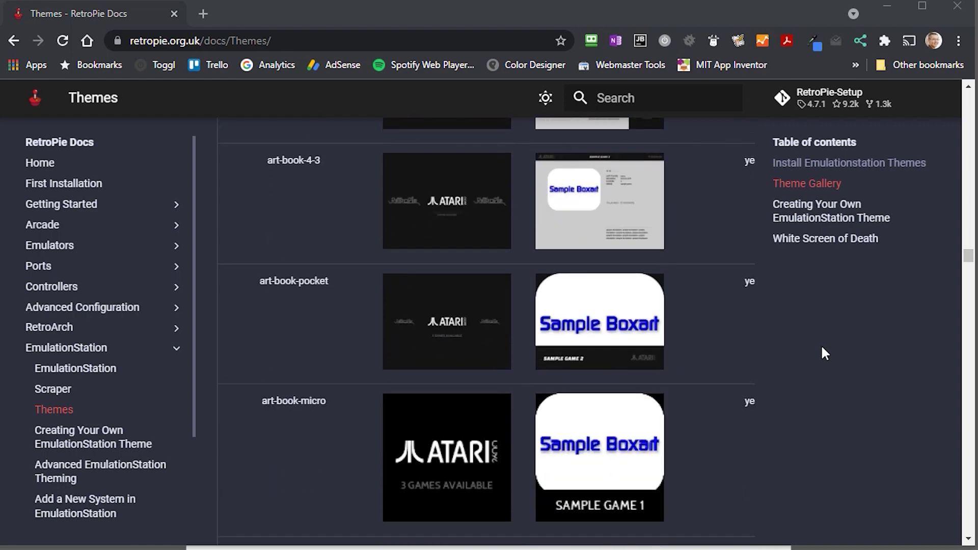
scroll(821, 344, down, 8)
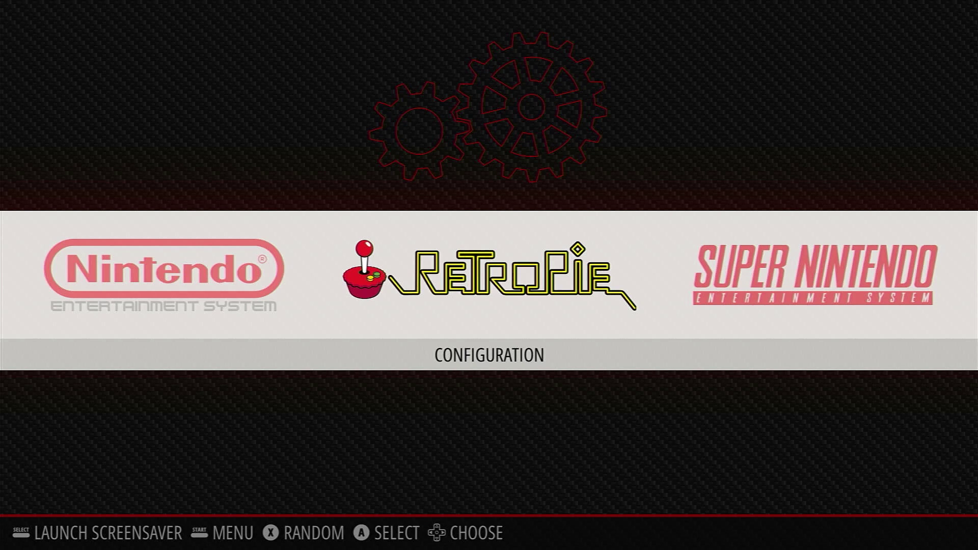
Launch ES THEMES from the RetroPie tools and choose View Theme Gallery
key(Return)
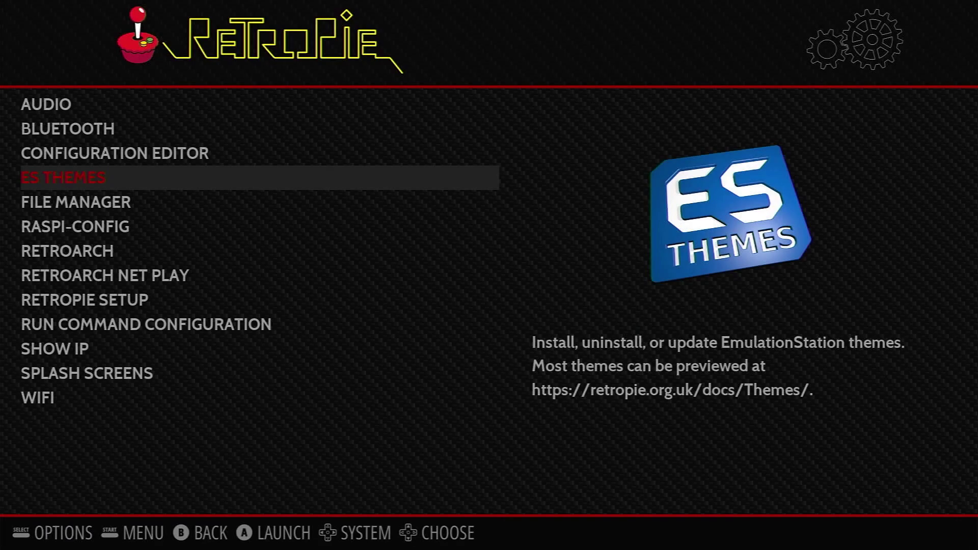
key(Return)
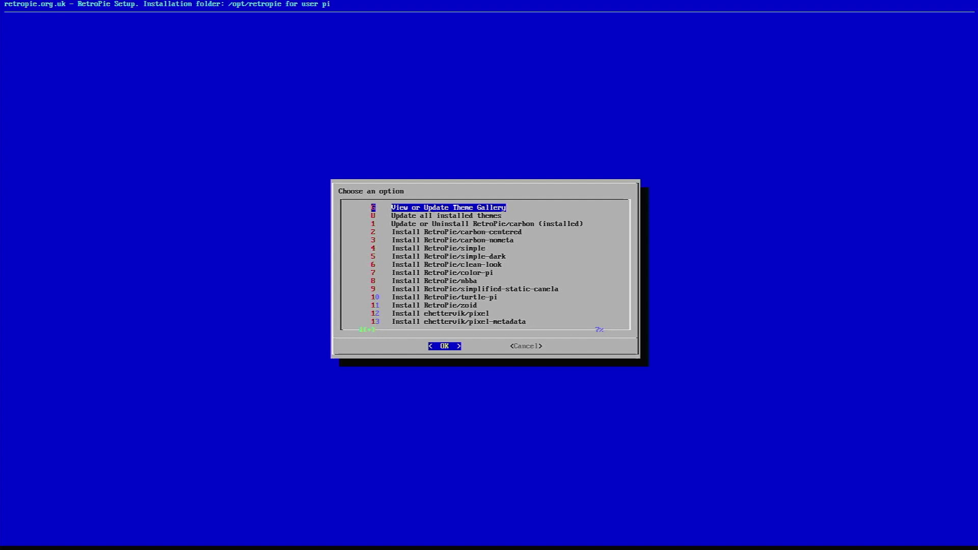
key(Return)
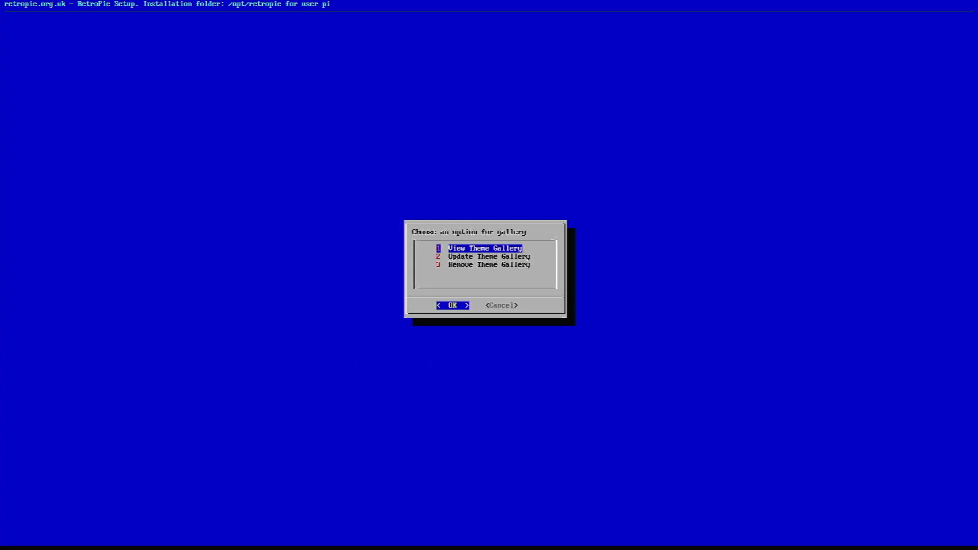
key(Return)
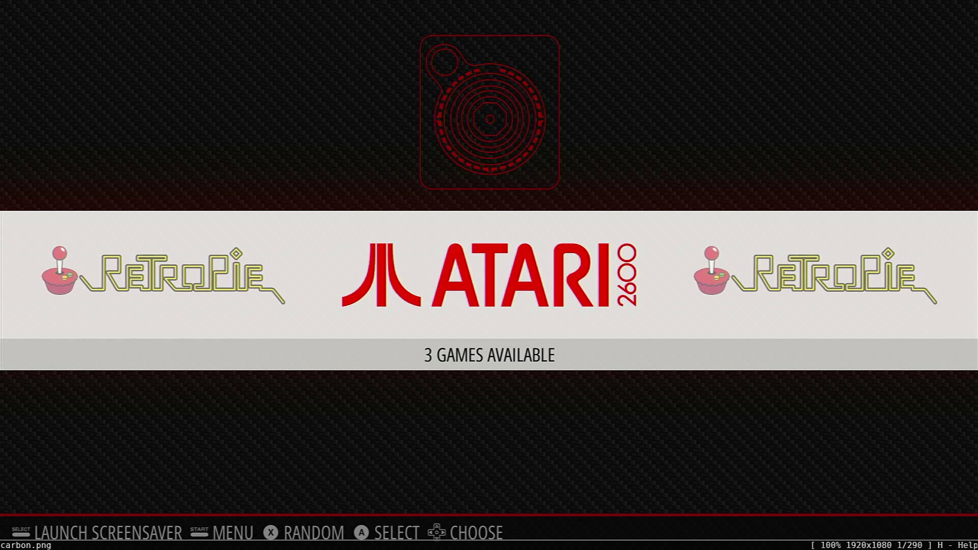
Step through the carbon-nometa, simple, clean-look and color-pi previews, then close the gallery
key(Right)
key(Right)
key(Right)
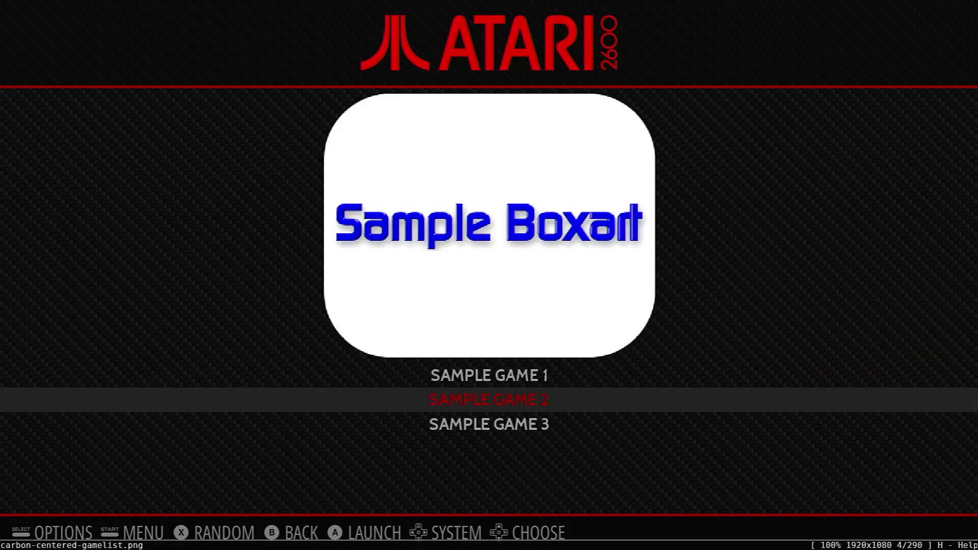
key(Right)
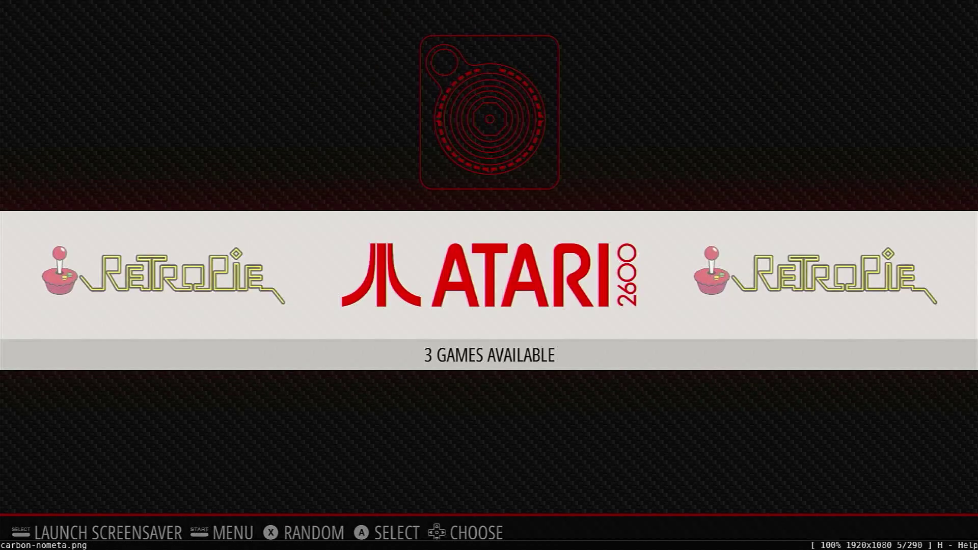
key(Right)
key(Right)
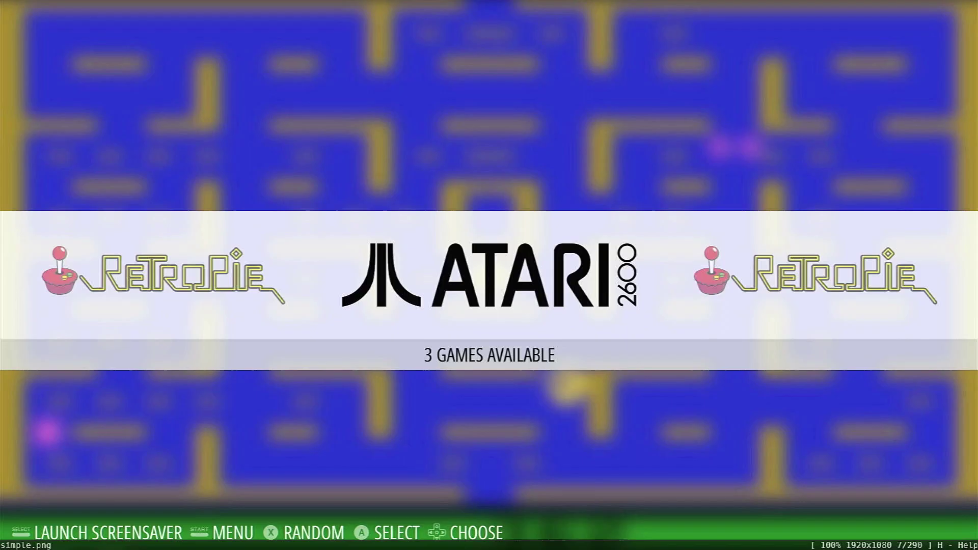
key(Right)
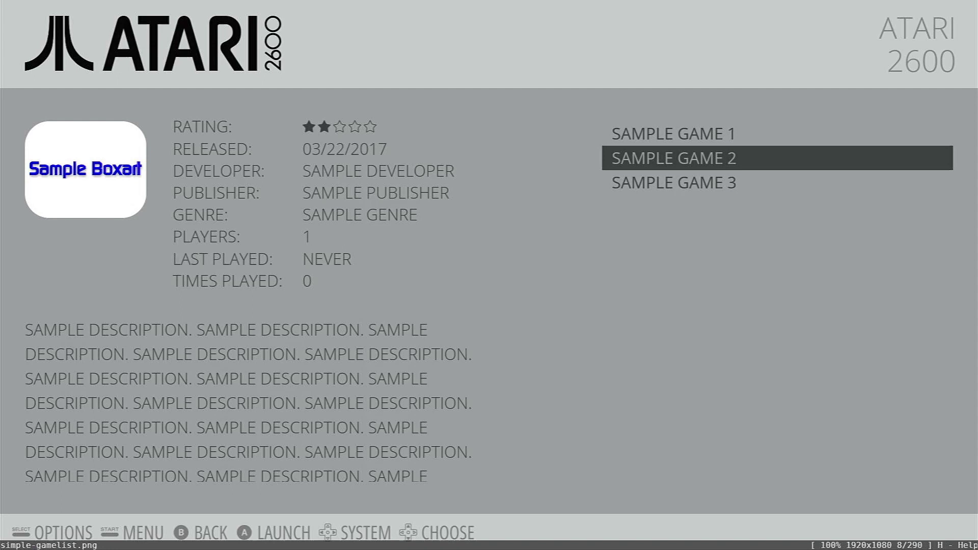
key(Right)
key(Right)
key(Right)
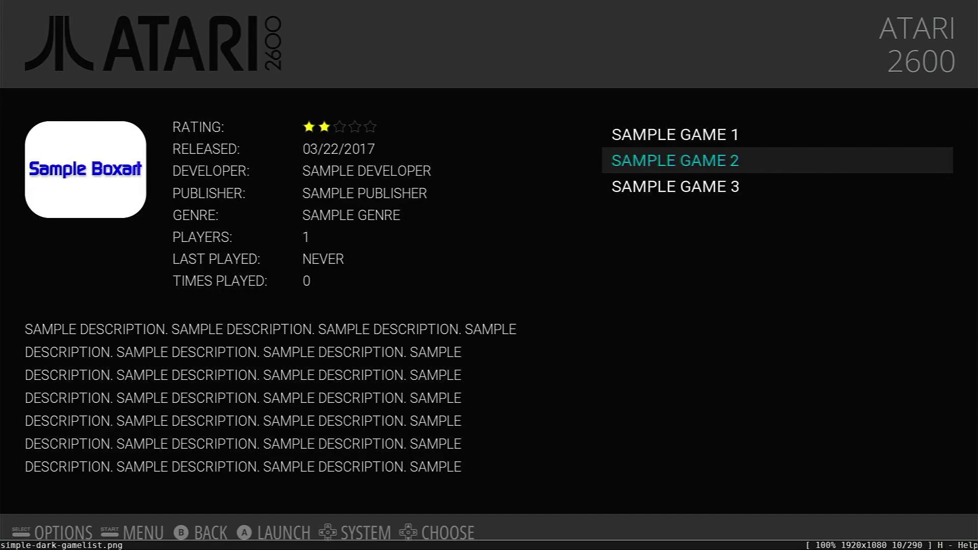
key(Right)
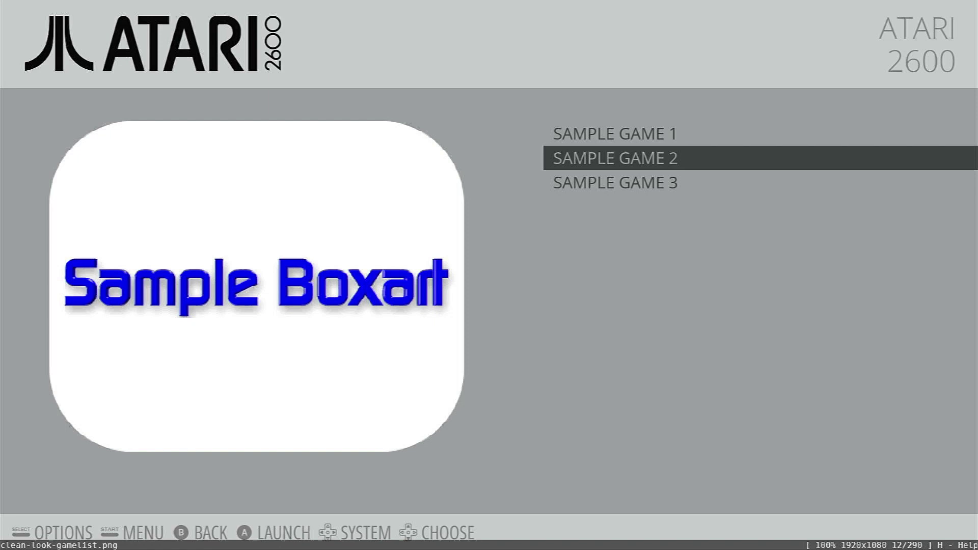
key(Right)
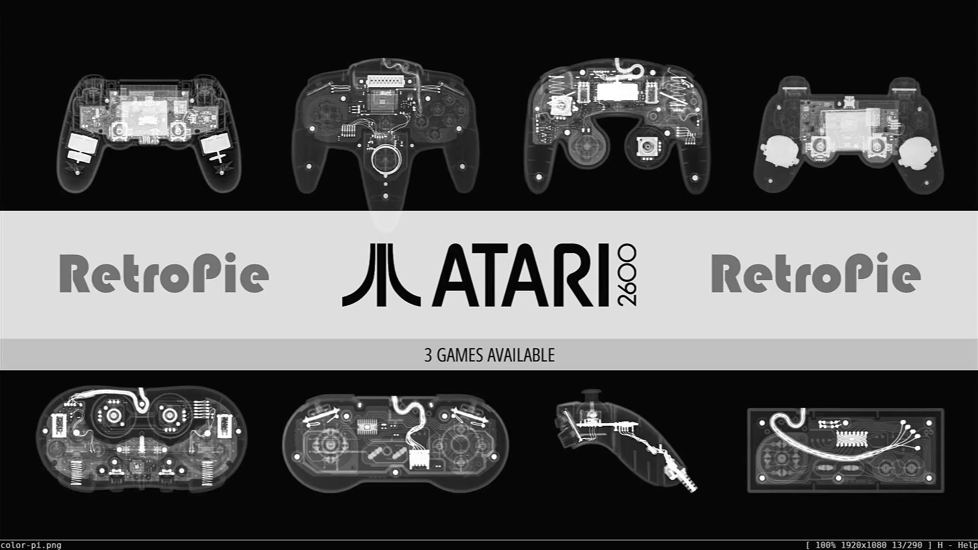
key(Escape)
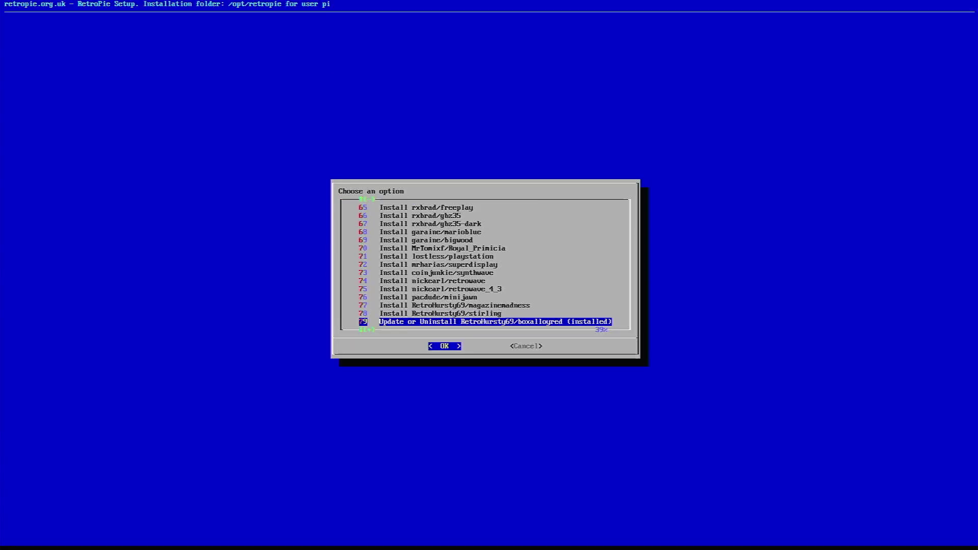
Leave the ES Themes installer after confirming boxalloyred shows as installed
key(Right)
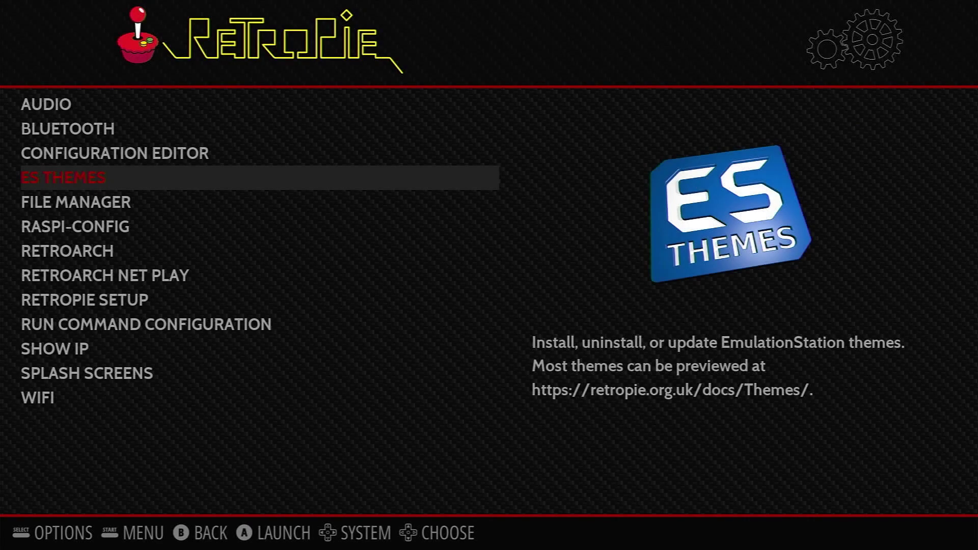
In UI Settings, change the theme set from CARBON to BOXALLOYRED and apply it
key(Return)
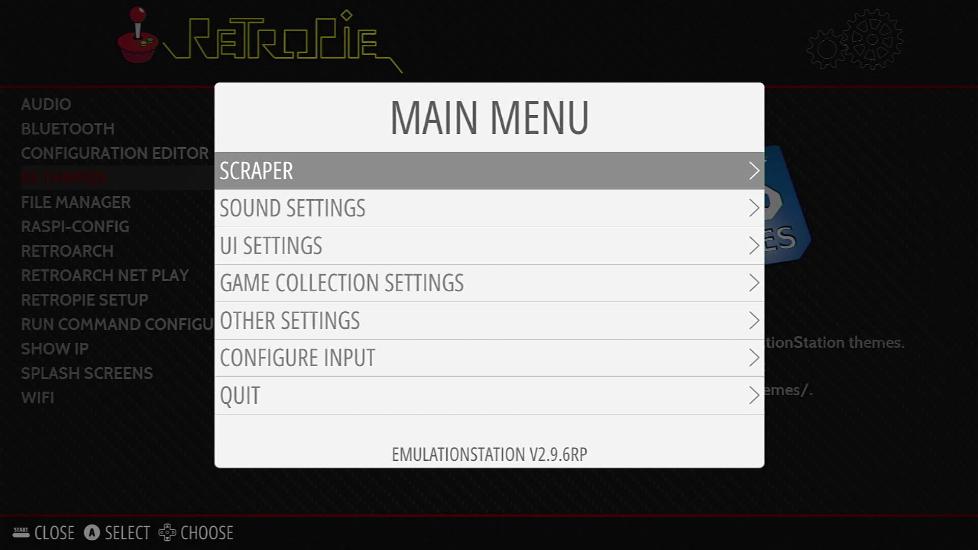
key(Down)
key(Down)
key(Return)
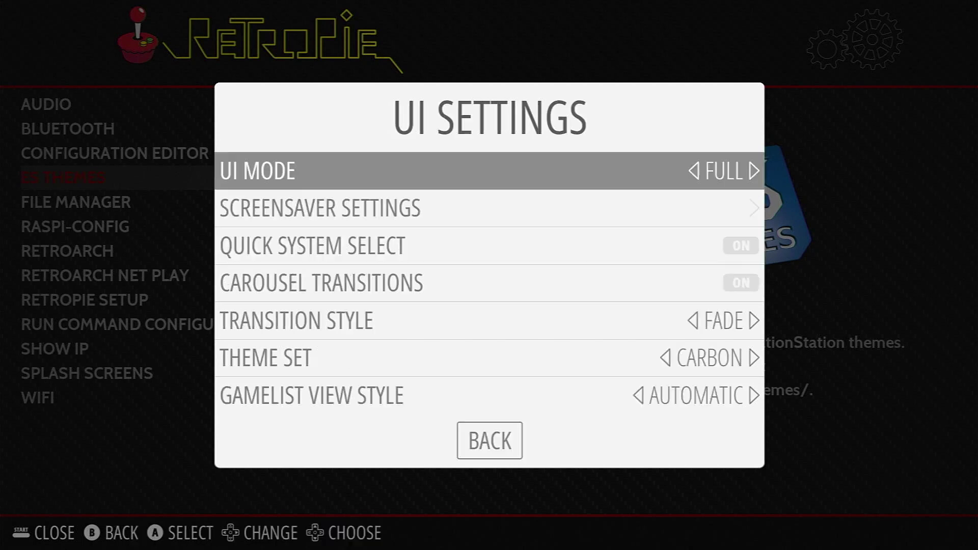
key(Down)
key(Down)
key(Down)
key(Down)
key(Down)
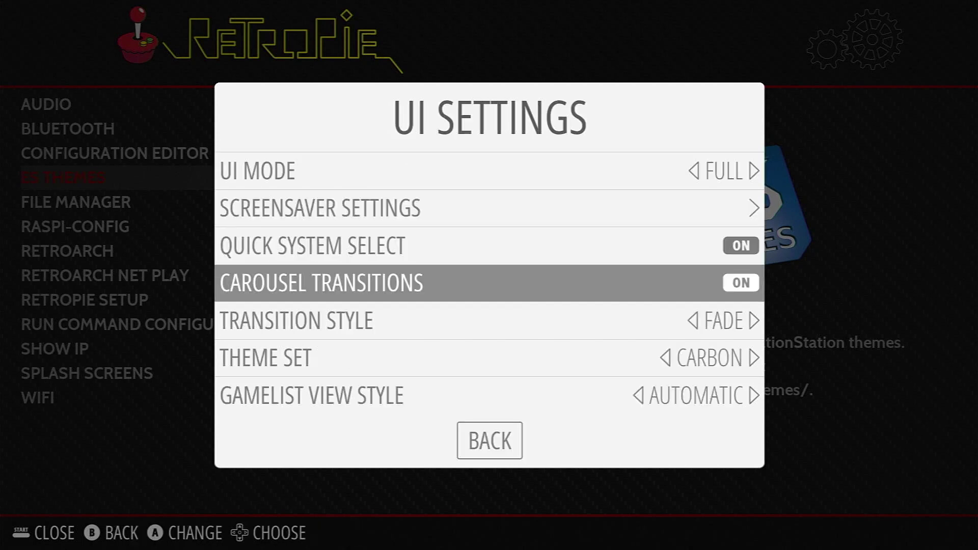
key(Left)
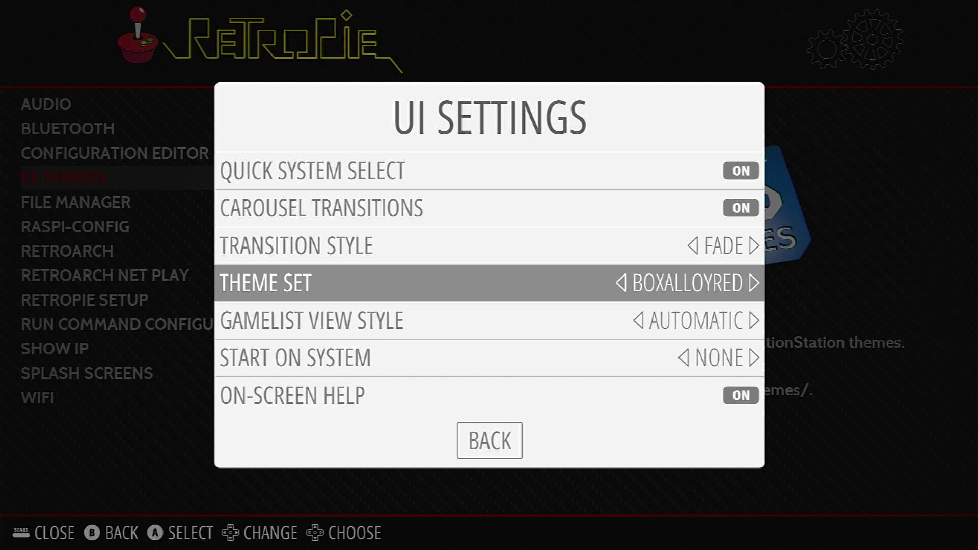
key(Return)
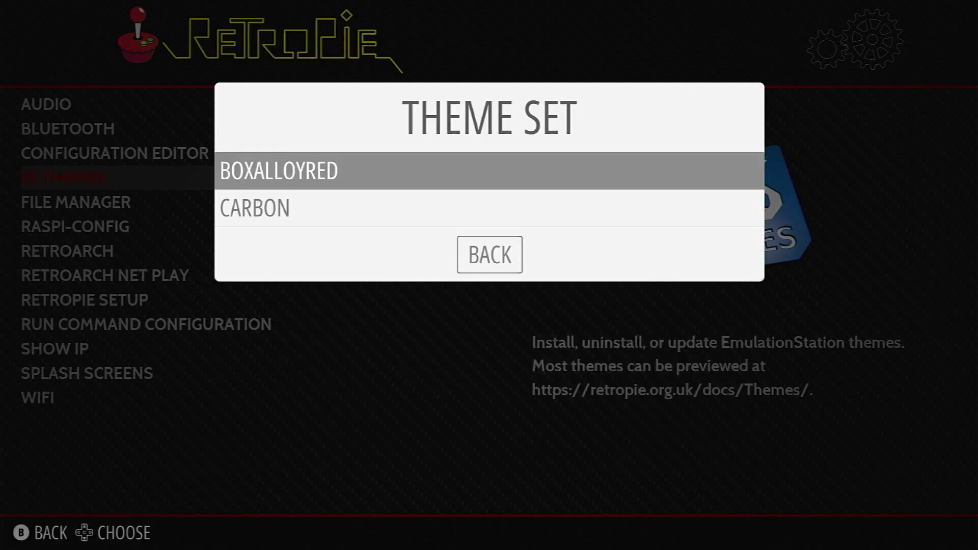
key(Return)
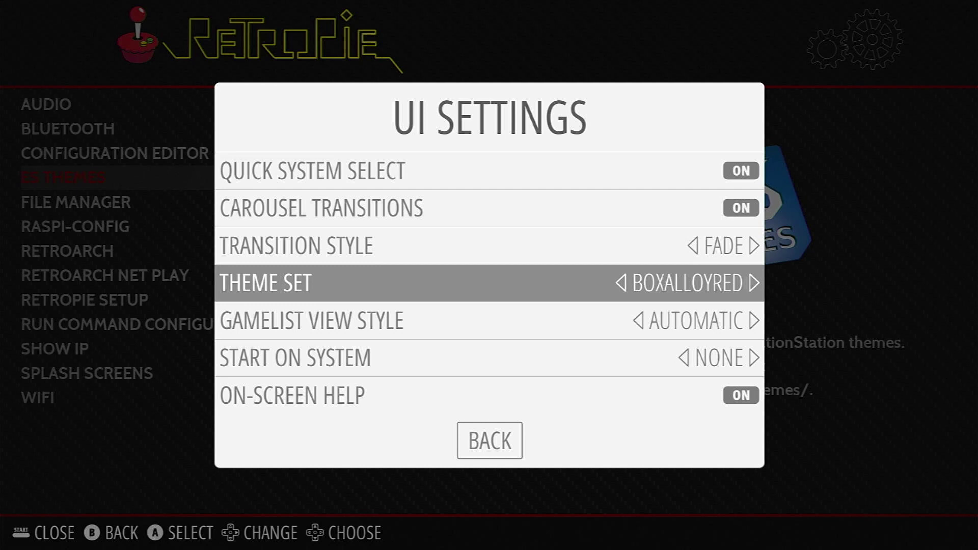
key(Escape)
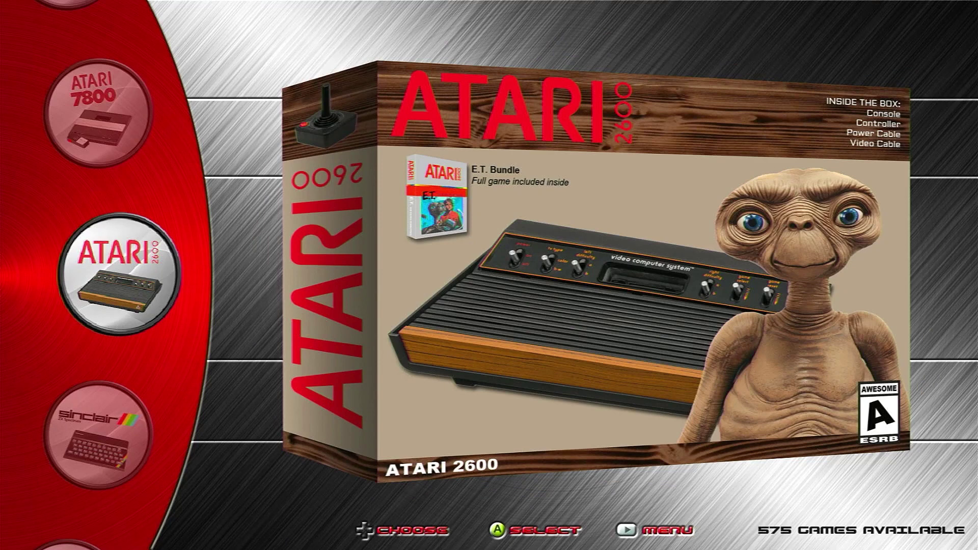
Cycle the system carousel back to Atari 2600 and open its game list
key(Up)
key(Up)
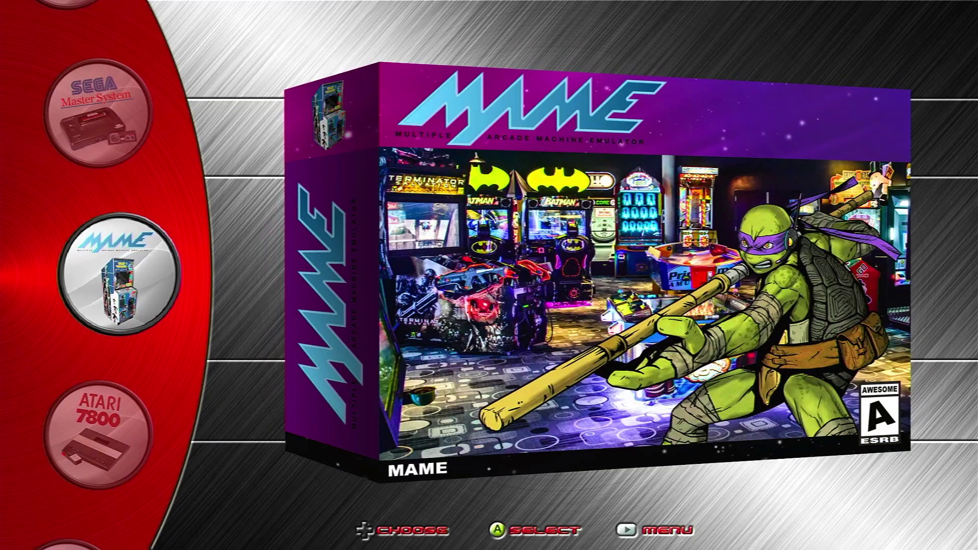
key(Up)
key(Up)
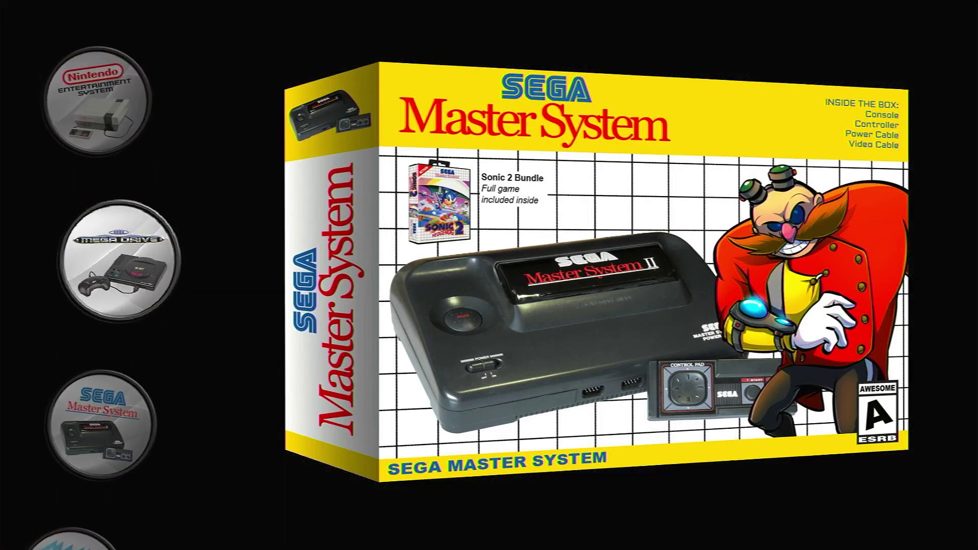
key(Up)
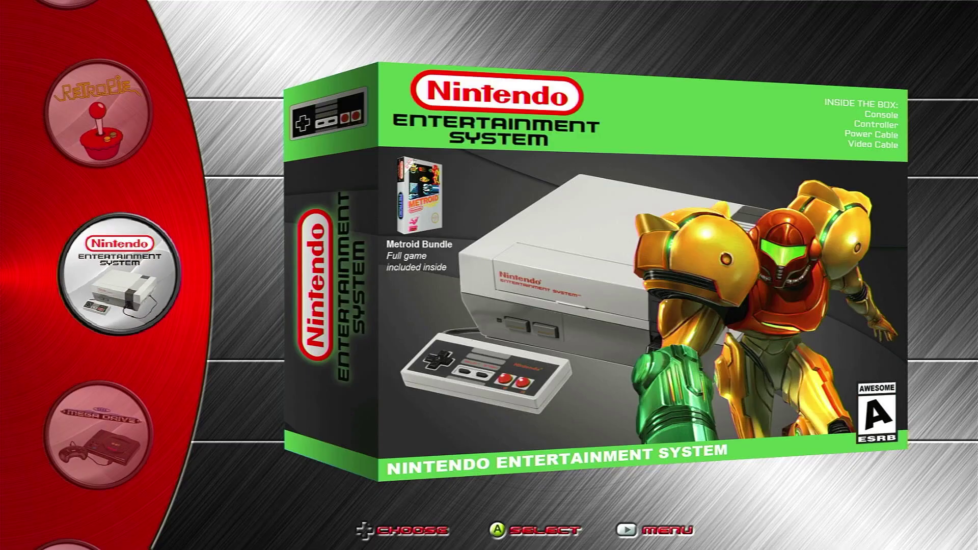
key(Up)
key(Up)
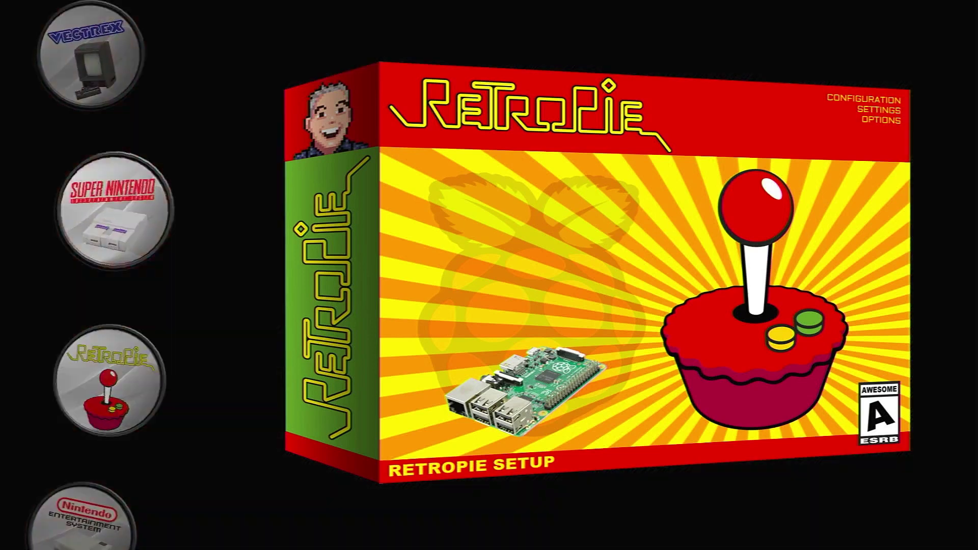
key(Up)
key(Up)
key(Up)
key(Return)
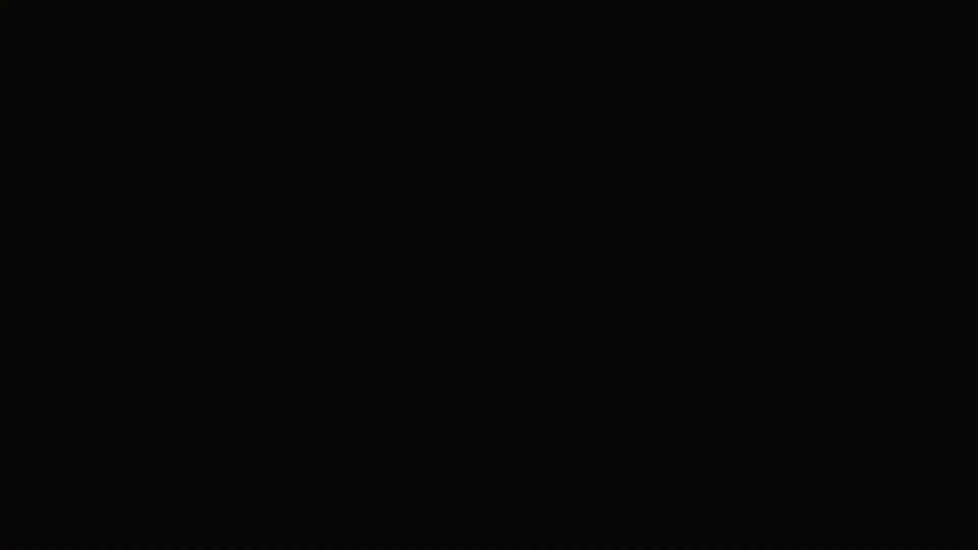
Browse Air Raiders, Air-Sea Battle, Alien and Alligator People to view their box art and descriptions
key(Down)
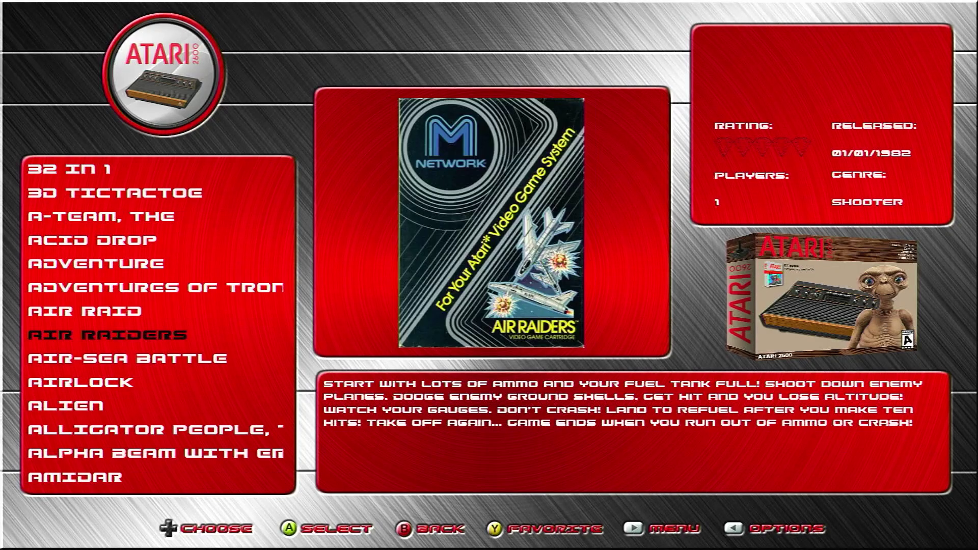
key(Down)
key(Down)
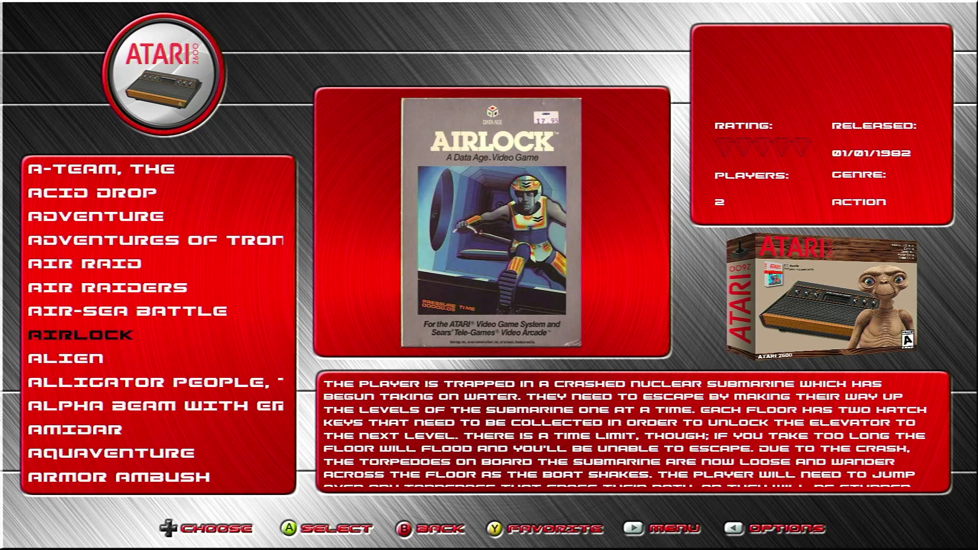
key(Down)
key(Down)
key(Down)
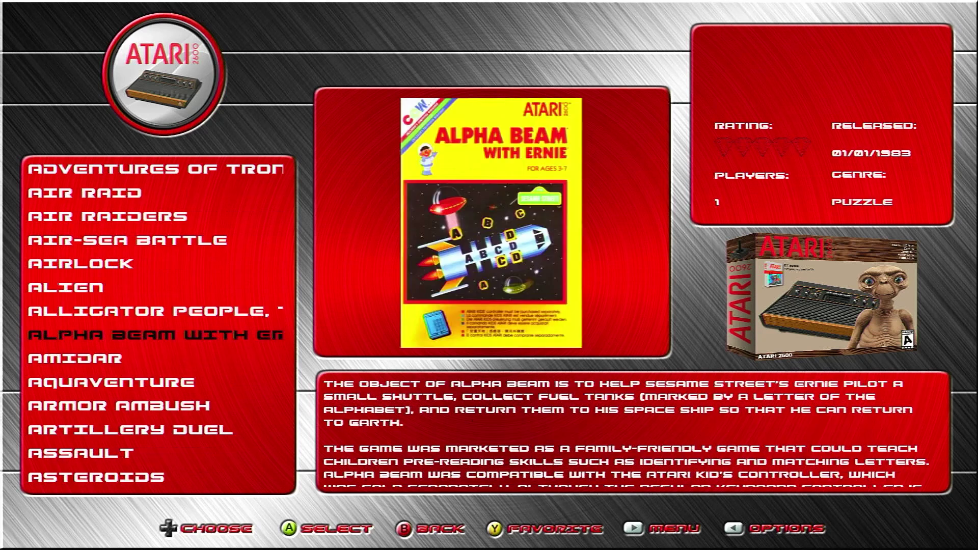
key(Down)
key(Down)
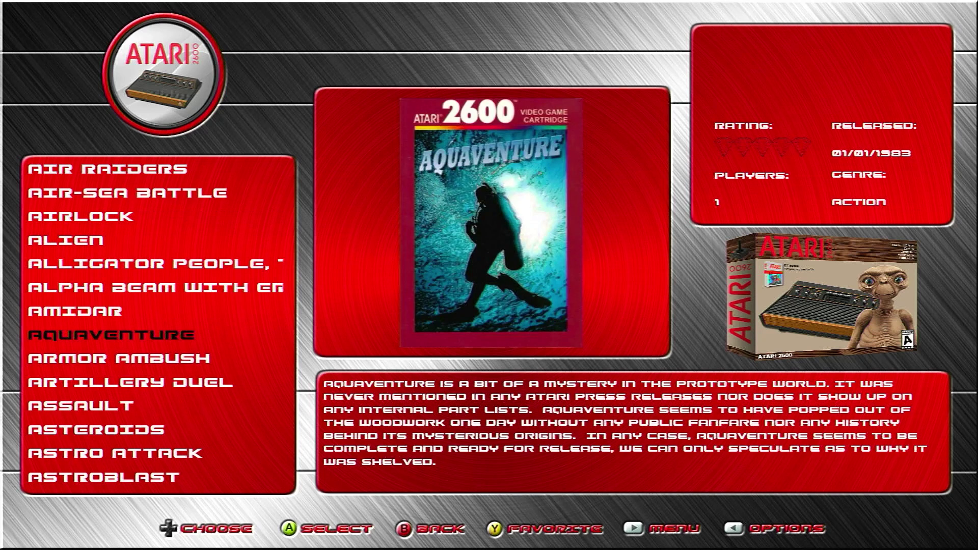